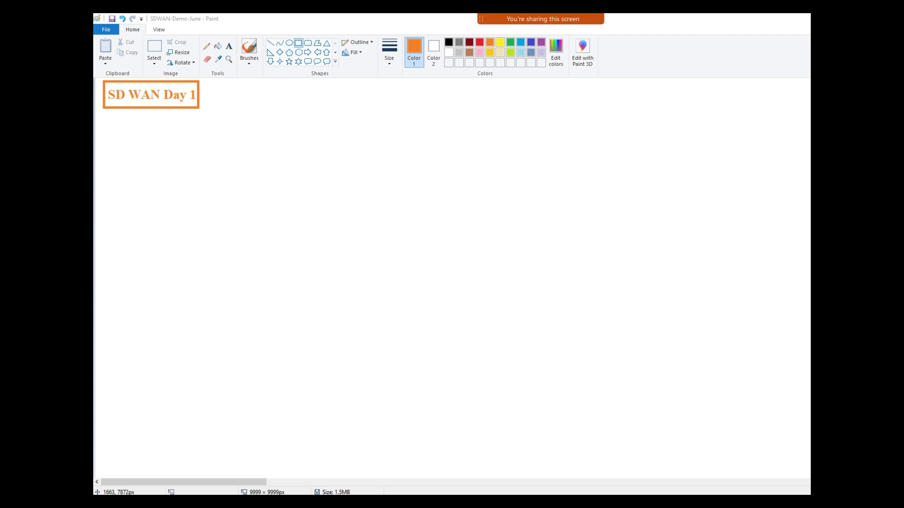
Add the text "Software define WAN" below the "SD WAN Day 1" heading
{"action": "left_click", "coordinate": [207, 46]}
{"action": "left_click", "coordinate": [228, 46]}
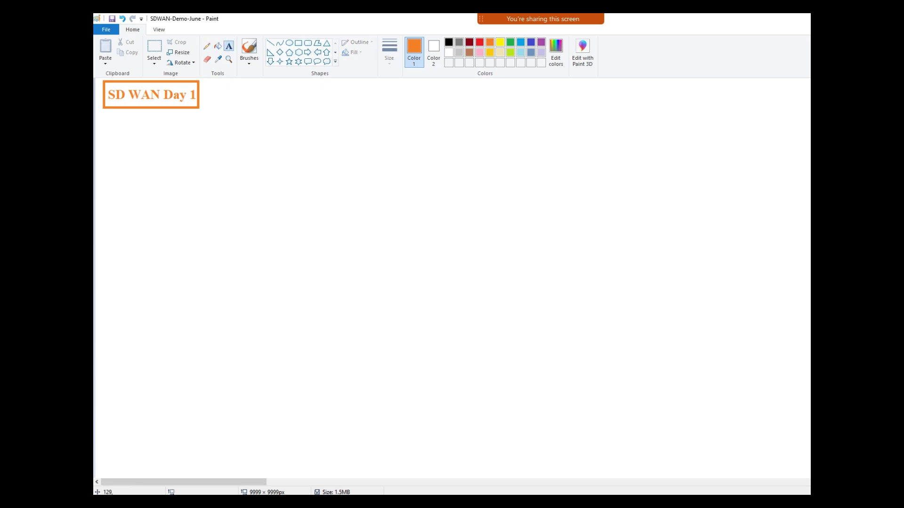
{"action": "left_click_drag", "start_coordinate": [105, 117], "coordinate": [527, 199]}
{"action": "type", "text": "Soft3ware"}
{"action": "key", "text": "BackSpace"}
{"action": "key", "text": "BackSpace"}
{"action": "key", "text": "BackSpace"}
{"action": "key", "text": "BackSpace"}
{"action": "key", "text": "BackSpace"}
{"action": "key", "text": "BackSpace"}
{"action": "type", "text": "ware define WAN"}
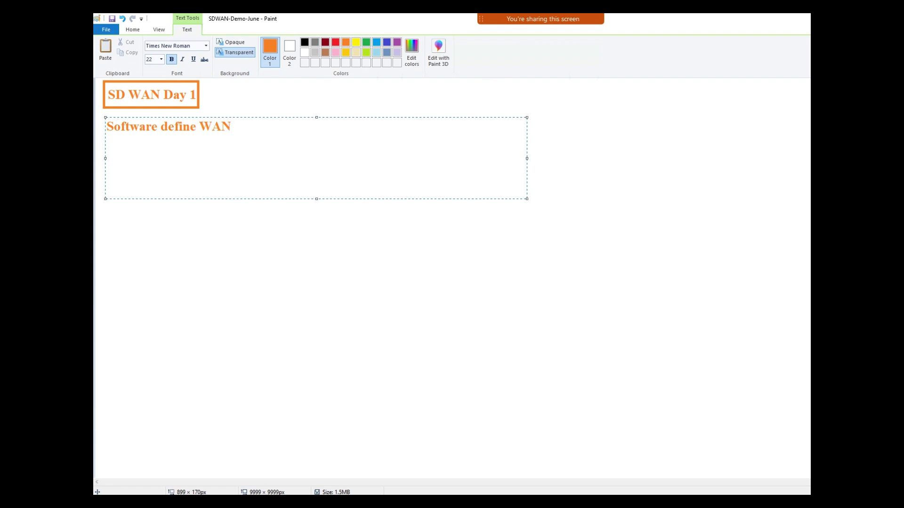
{"action": "left_click", "coordinate": [282, 245]}
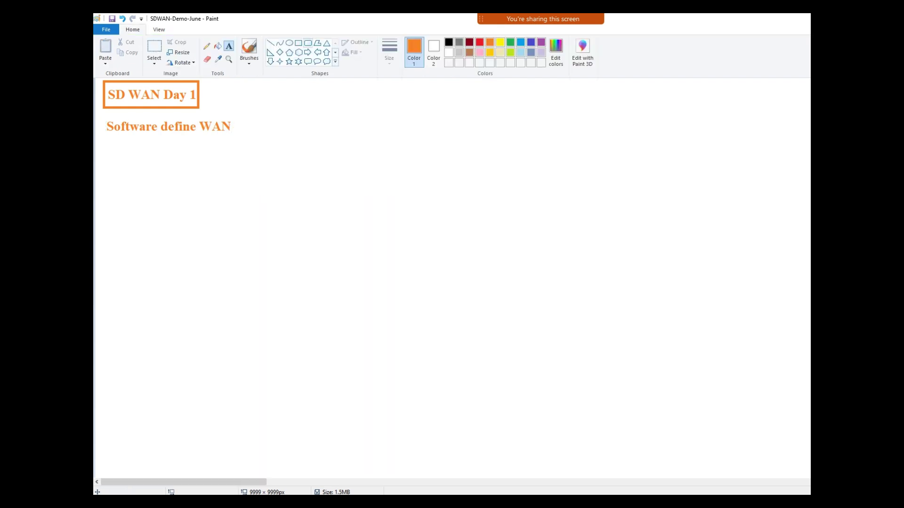
Draw separate rounded rectangles around "WAN" and "Software define" in the subtitle
{"action": "left_click", "coordinate": [308, 43]}
{"action": "left_click_drag", "start_coordinate": [197, 115], "coordinate": [243, 140]}
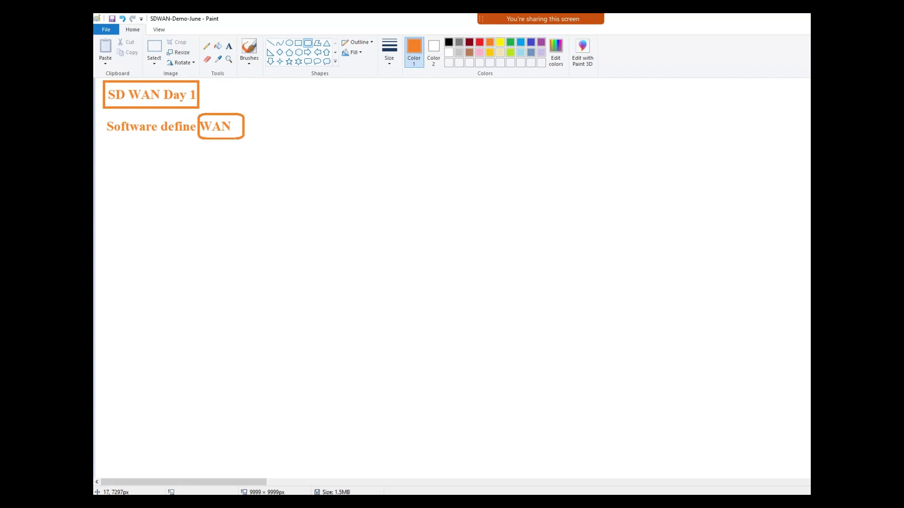
{"action": "left_click_drag", "start_coordinate": [99, 114], "coordinate": [199, 143]}
Add a text block below the subtitle with the question "What is WAN ?"
{"action": "left_click", "coordinate": [229, 46]}
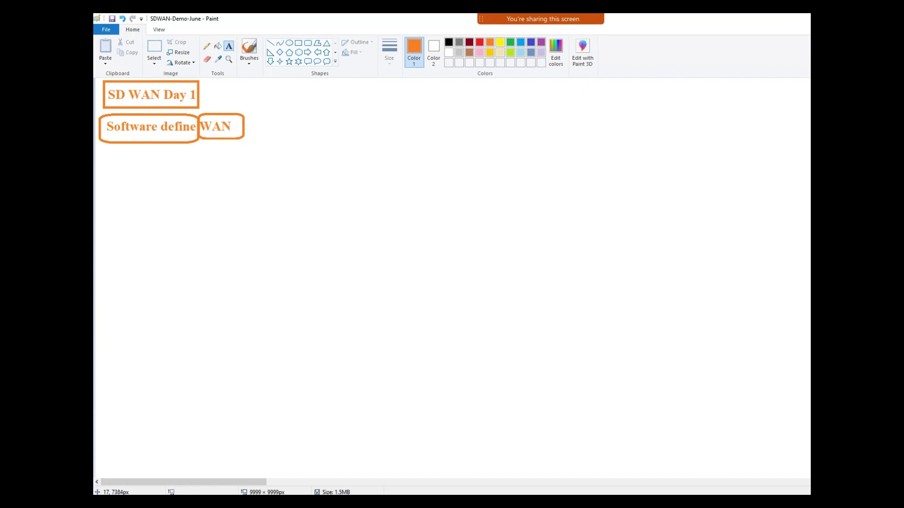
{"action": "left_click_drag", "start_coordinate": [101, 156], "coordinate": [480, 264]}
{"action": "type", "text": "QWh"}
{"action": "key", "text": "BackSpace"}
{"action": "key", "text": "BackSpace"}
{"action": "key", "text": "BackSpace"}
{"action": "type", "text": "Whard"}
{"action": "key", "text": "BackSpace"}
{"action": "key", "text": "BackSpace"}
{"action": "type", "text": "t is QW"}
{"action": "key", "text": "BackSpace"}
{"action": "key", "text": "BackSpace"}
{"action": "type", "text": "WAN ?"}
Add the question "What do you mean by Software defined ?" to the same text block, leaving a blank line before it
{"action": "key", "text": "Return"}
{"action": "key", "text": "Return"}
{"action": "type", "text": "What do you eman"}
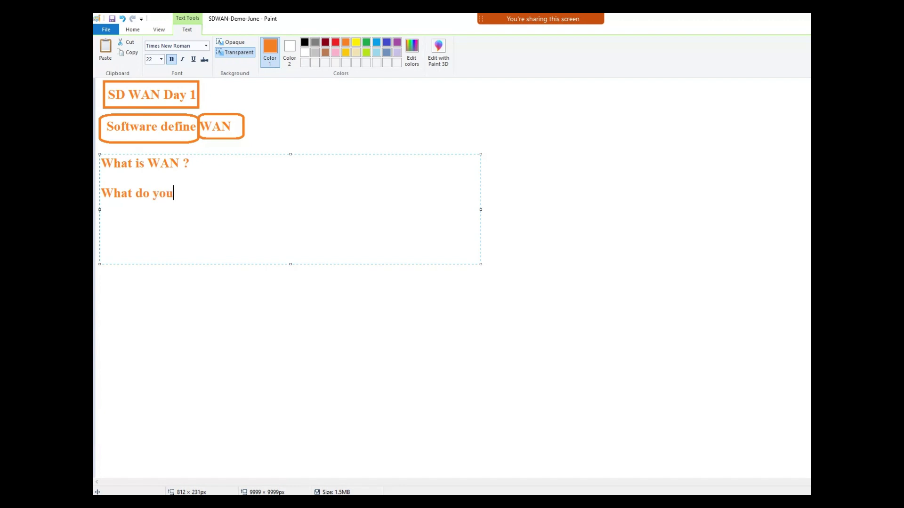
{"action": "key", "text": "BackSpace"}
{"action": "key", "text": "BackSpace"}
{"action": "key", "text": "BackSpace"}
{"action": "key", "text": "BackSpace"}
{"action": "type", "text": "mean by Software defined ?"}
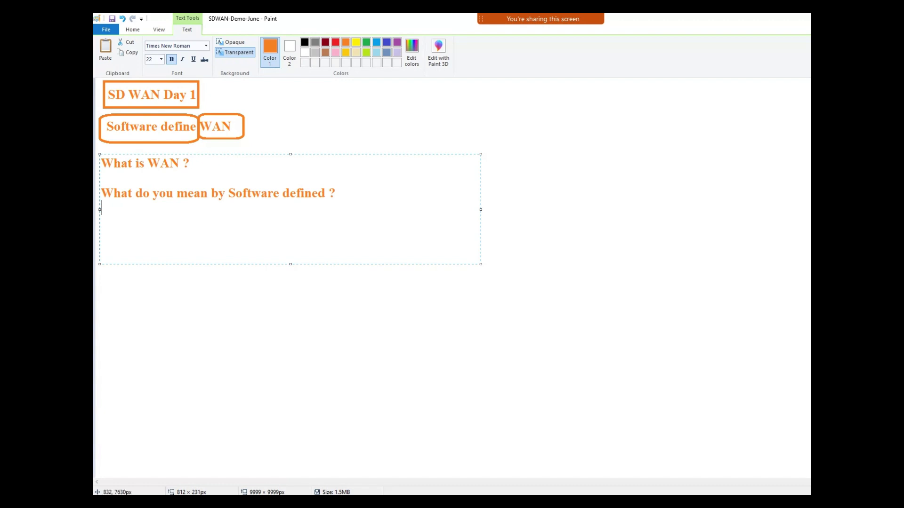
Switch to the EVE topology in the Remote Desktop session and move the Snipping Tool window clear of the sites on its left half
{"action": "mouse_move", "coordinate": [333, 502]}
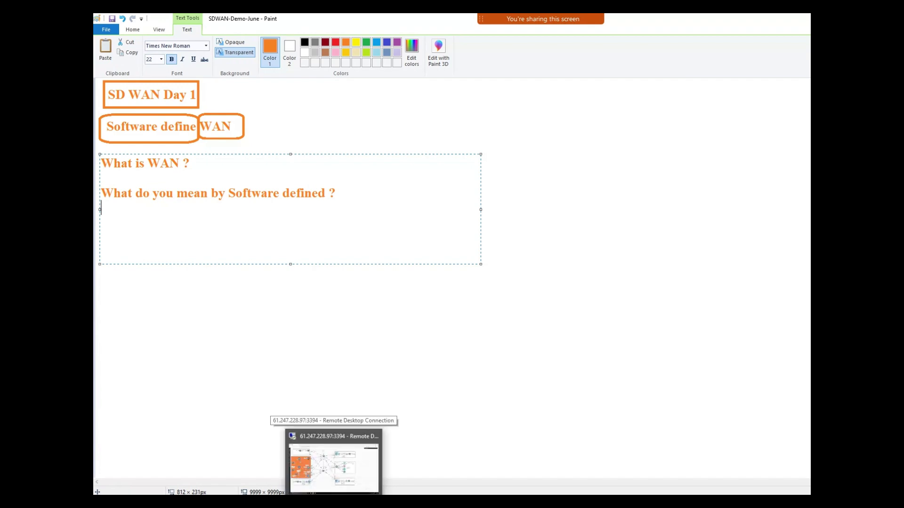
{"action": "left_click", "coordinate": [333, 461]}
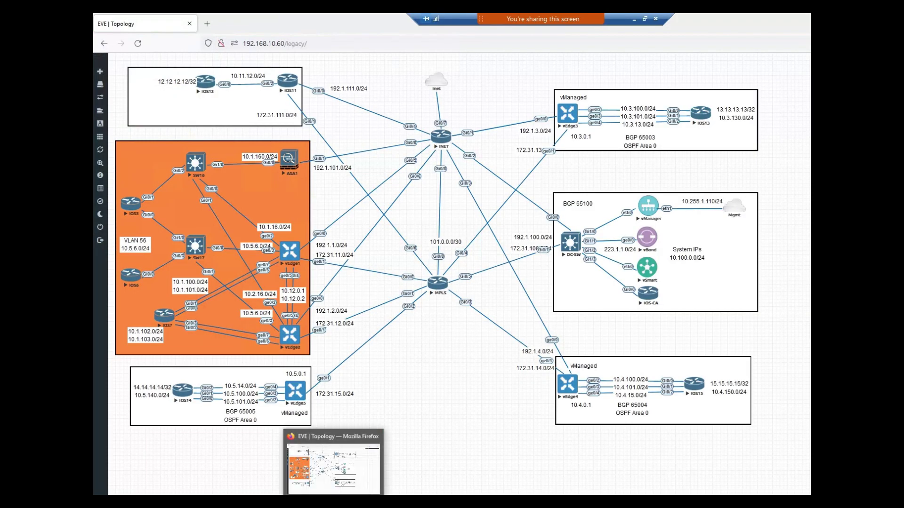
{"action": "mouse_move", "coordinate": [100, 138]}
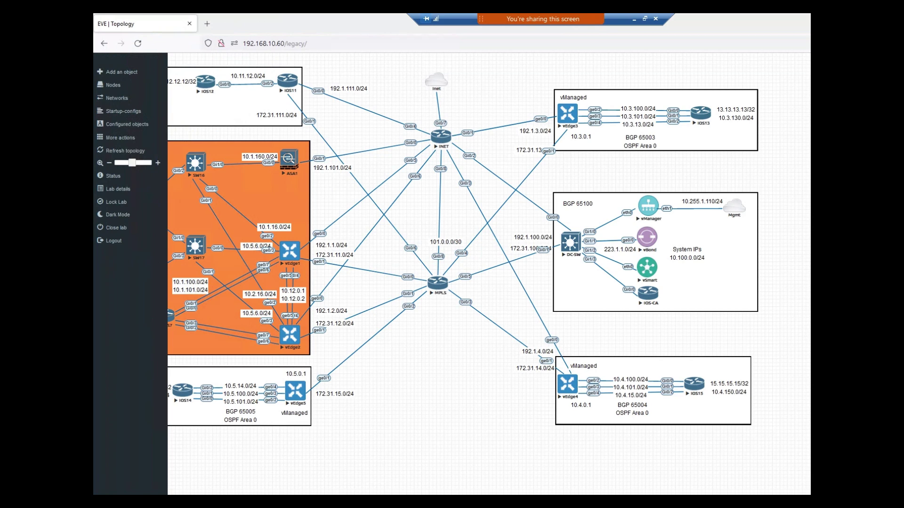
{"action": "left_click", "coordinate": [272, 266]}
{"action": "mouse_move", "coordinate": [100, 228]}
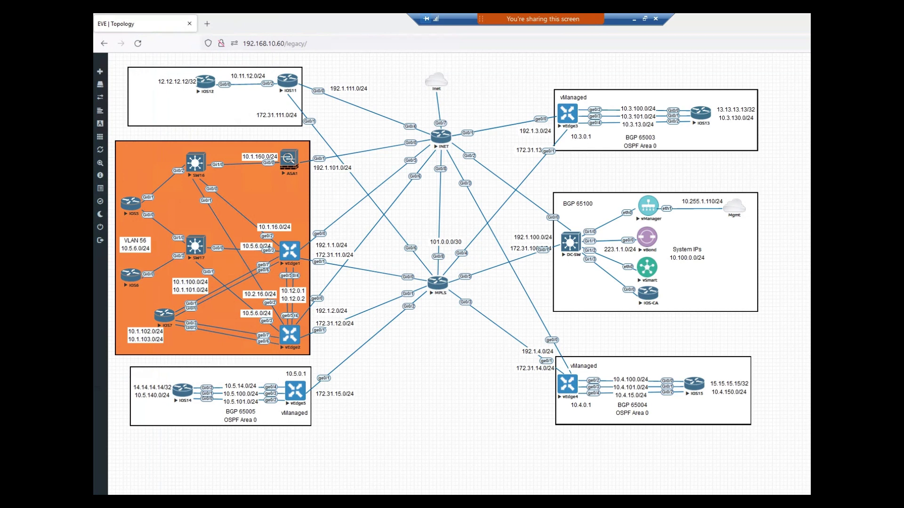
{"action": "mouse_move", "coordinate": [100, 274]}
{"action": "key", "text": "Escape"}
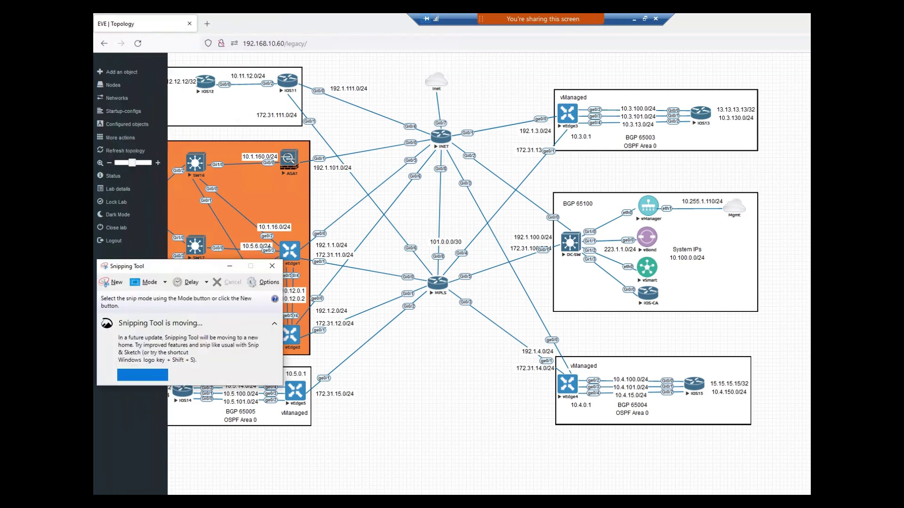
{"action": "left_click_drag", "start_coordinate": [166, 267], "coordinate": [747, 69]}
Capture the whole EVE network topology diagram as a snip
{"action": "left_click", "coordinate": [705, 83]}
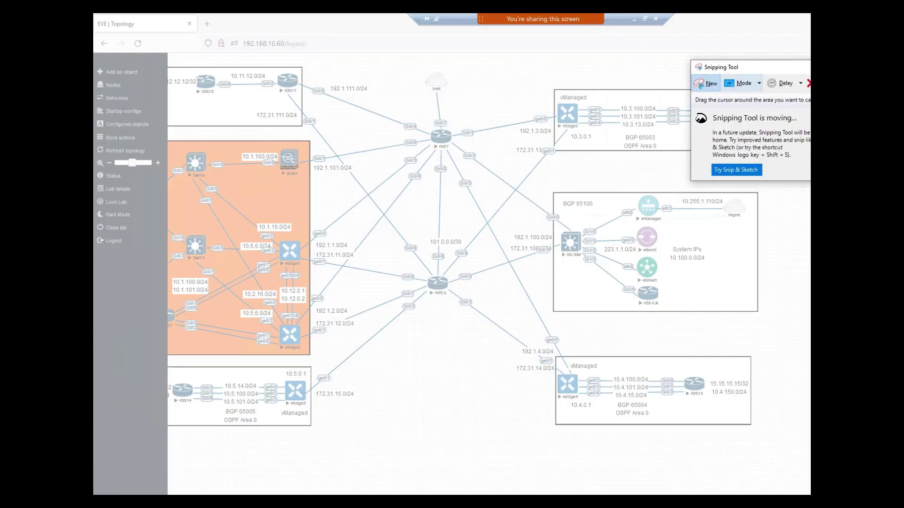
{"action": "key", "text": "Escape"}
{"action": "left_click", "coordinate": [705, 83]}
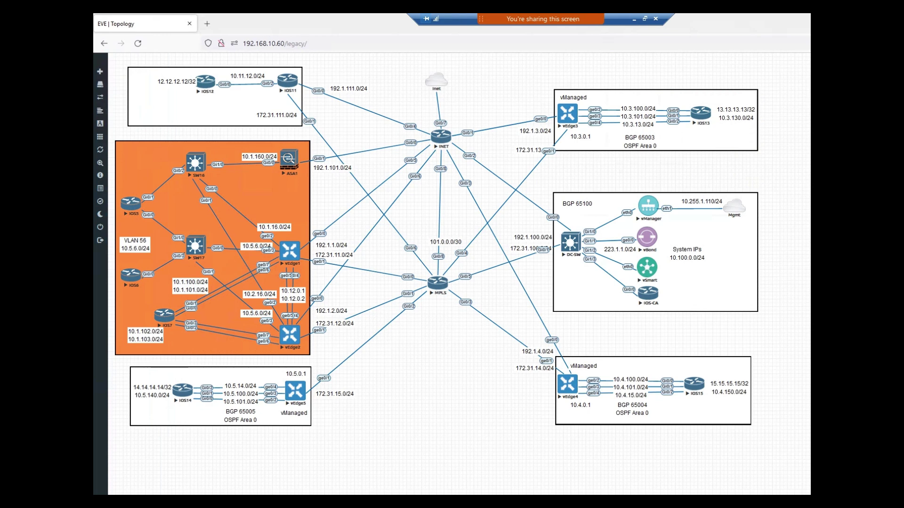
{"action": "left_click_drag", "start_coordinate": [110, 60], "coordinate": [804, 441]}
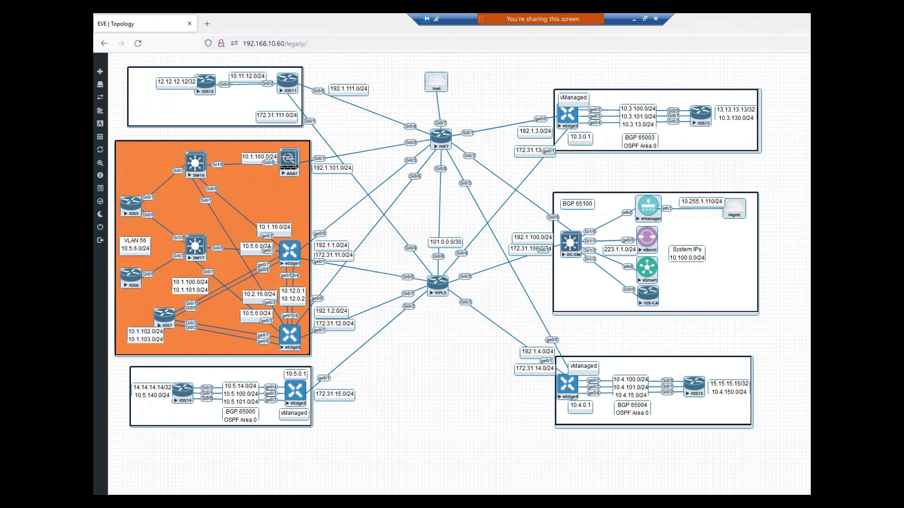
{"action": "left_click", "coordinate": [706, 84]}
{"action": "left_click_drag", "start_coordinate": [112, 58], "coordinate": [779, 437]}
Switch back to Paint, paste the topology snip below the two questions, and shift it slightly right and down
{"action": "key", "text": "alt+Tab"}
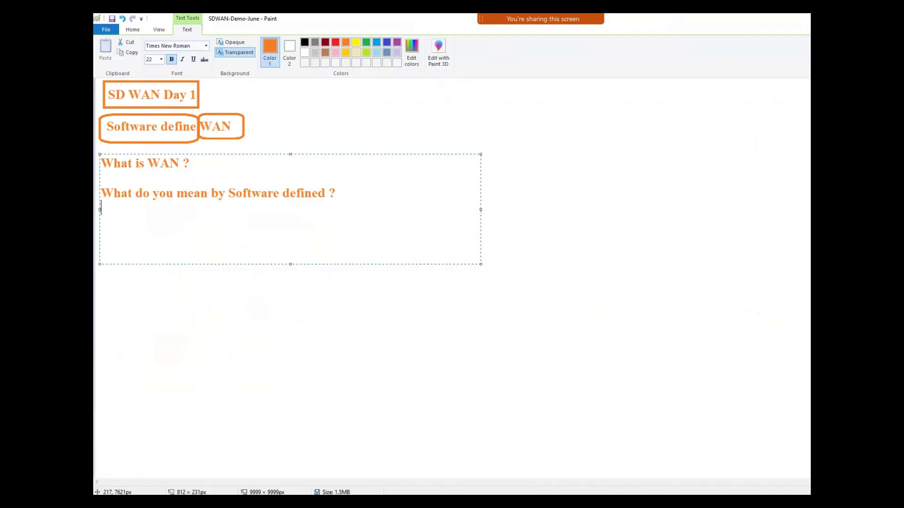
{"action": "left_click", "coordinate": [351, 306]}
{"action": "scroll", "coordinate": [351, 306], "scroll_direction": "down", "scroll_amount": 3}
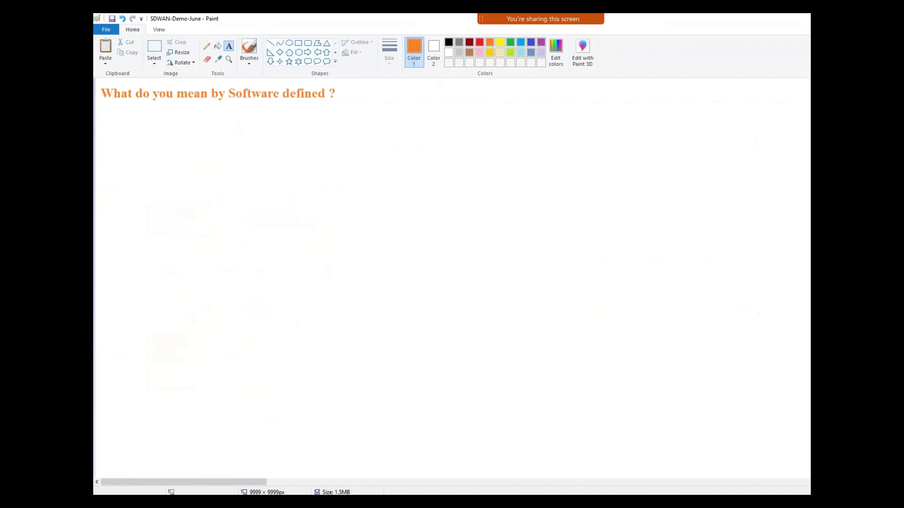
{"action": "scroll", "coordinate": [452, 282], "scroll_direction": "down", "scroll_amount": 2}
{"action": "key", "text": "ctrl+v"}
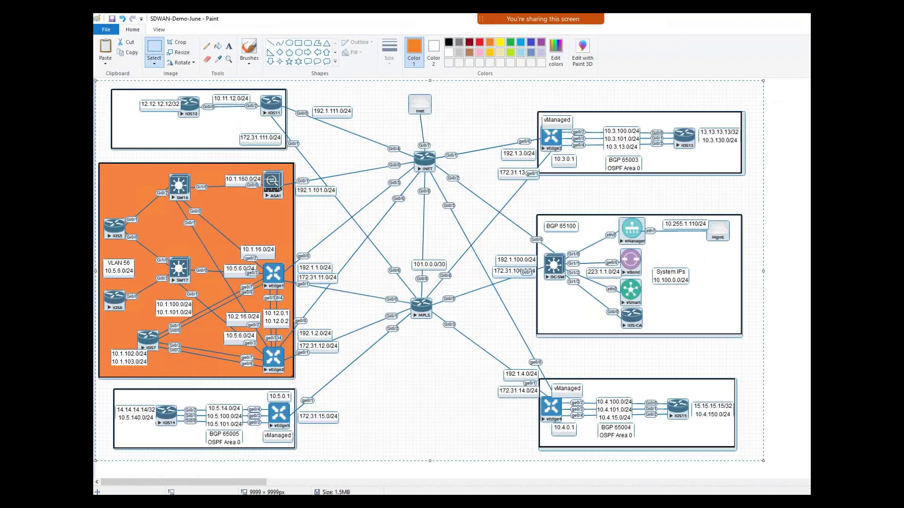
{"action": "left_click_drag", "start_coordinate": [345, 306], "coordinate": [384, 314]}
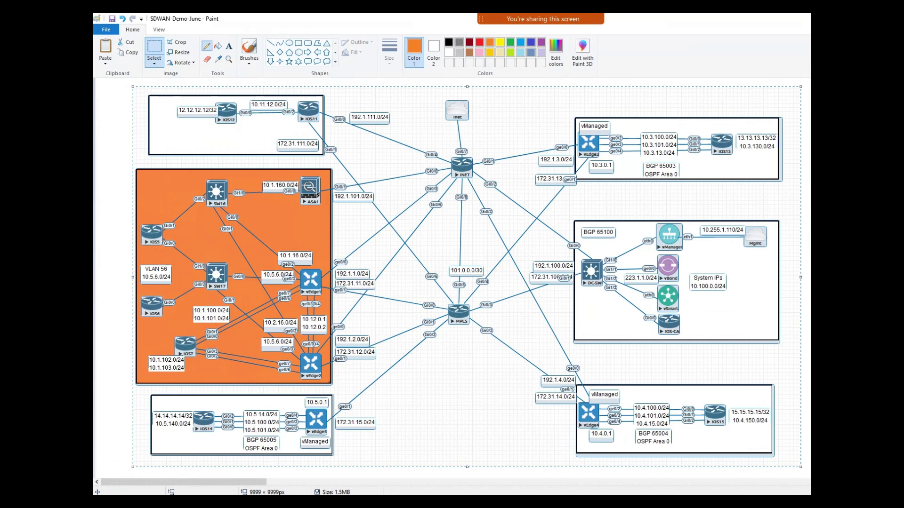
With a green pencil, write a circled "DC" in the orange site and sketch a narrow box between SW16 and SW17
{"action": "left_click", "coordinate": [207, 46]}
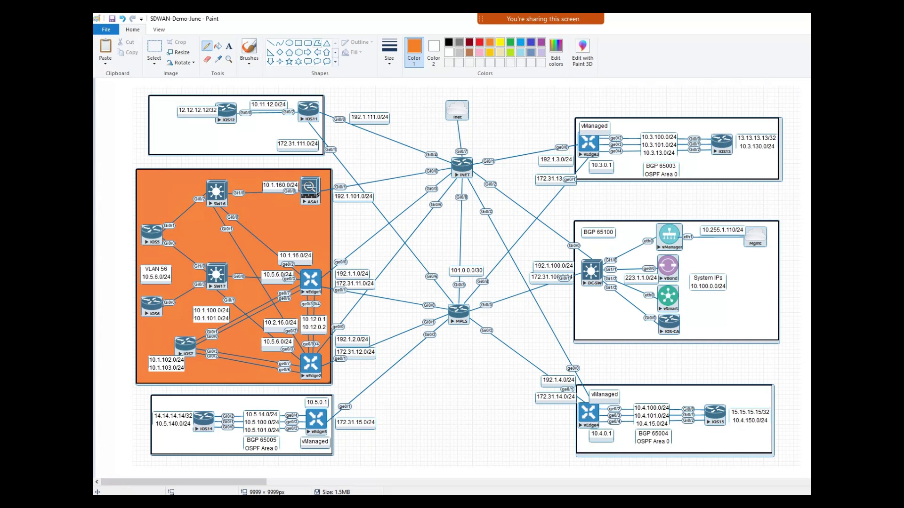
{"action": "left_click", "coordinate": [389, 52]}
{"action": "left_click", "coordinate": [410, 136]}
{"action": "left_click", "coordinate": [510, 42]}
{"action": "mouse_move", "coordinate": [149, 183]}
{"action": "left_mouse_down"}
{"action": "mouse_move", "coordinate": [158, 183]}
{"action": "mouse_move", "coordinate": [151, 194]}
{"action": "mouse_move", "coordinate": [175, 191]}
{"action": "mouse_move", "coordinate": [136, 189]}
{"action": "mouse_move", "coordinate": [166, 197]}
{"action": "mouse_move", "coordinate": [181, 187]}
{"action": "mouse_move", "coordinate": [181, 174]}
{"action": "left_mouse_up"}
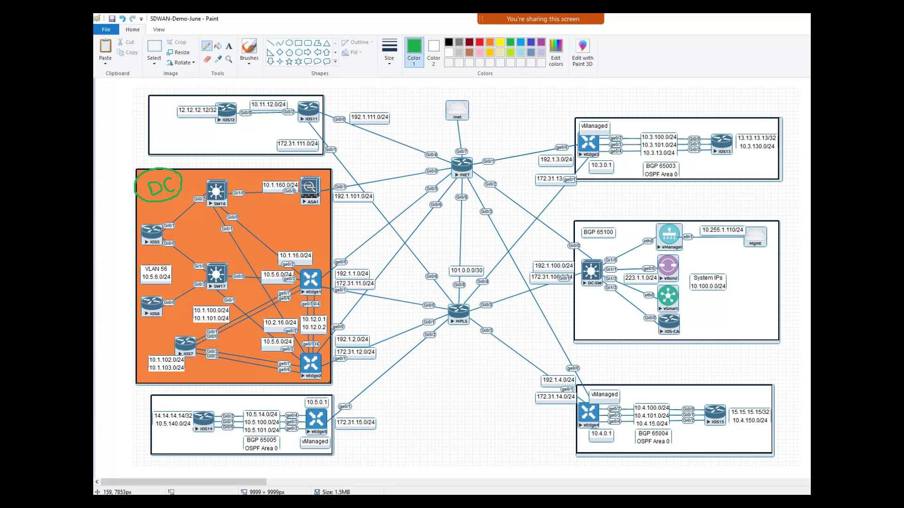
{"action": "mouse_move", "coordinate": [185, 224]}
{"action": "left_mouse_down"}
{"action": "mouse_move", "coordinate": [184, 253]}
{"action": "mouse_move", "coordinate": [197, 230]}
{"action": "mouse_move", "coordinate": [188, 257]}
{"action": "left_mouse_up"}
Add green text lines "Web", "App" and "DB" beside IOS7 and frame them with a rectangle
{"action": "left_click", "coordinate": [229, 46]}
{"action": "left_click_drag", "start_coordinate": [140, 323], "coordinate": [254, 378]}
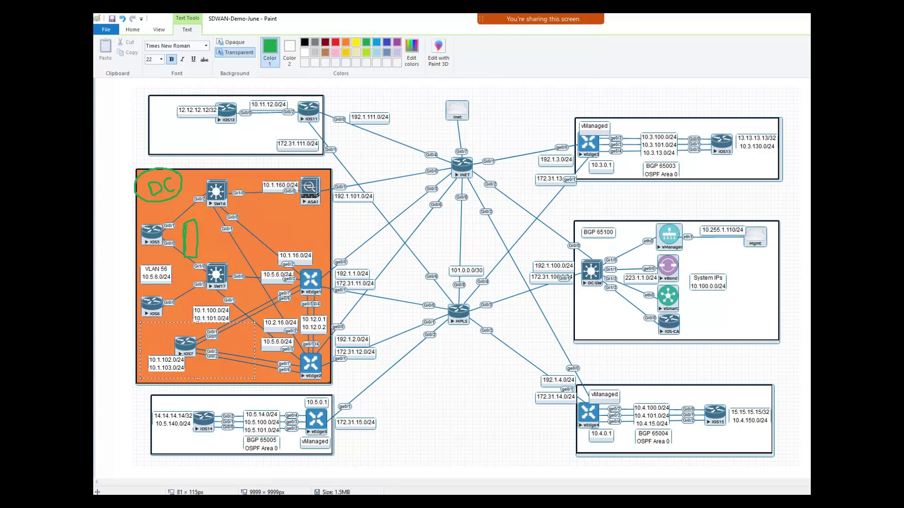
{"action": "type", "text": "Web"}
{"action": "key", "text": "Return"}
{"action": "type", "text": "App"}
{"action": "key", "text": "Return"}
{"action": "type", "text": "DB"}
{"action": "left_click", "coordinate": [264, 301]}
{"action": "left_click", "coordinate": [299, 42]}
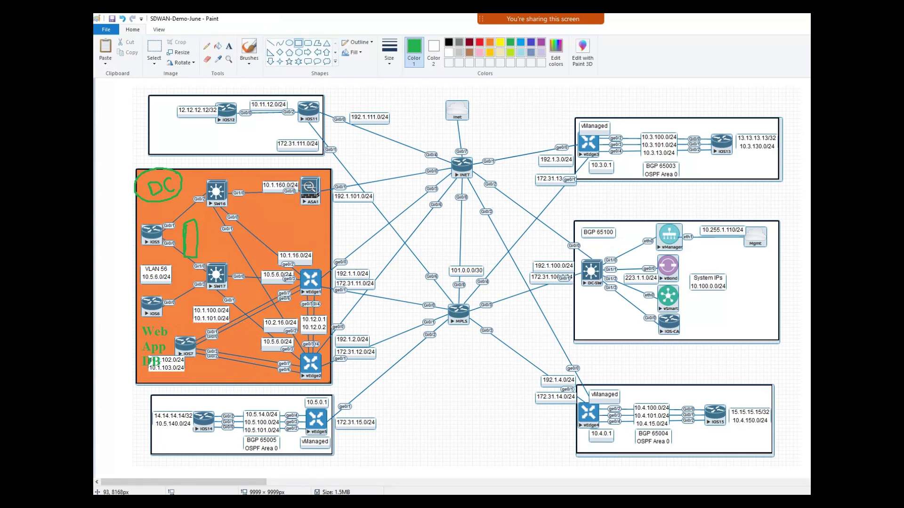
{"action": "left_click_drag", "start_coordinate": [136, 322], "coordinate": [178, 373]}
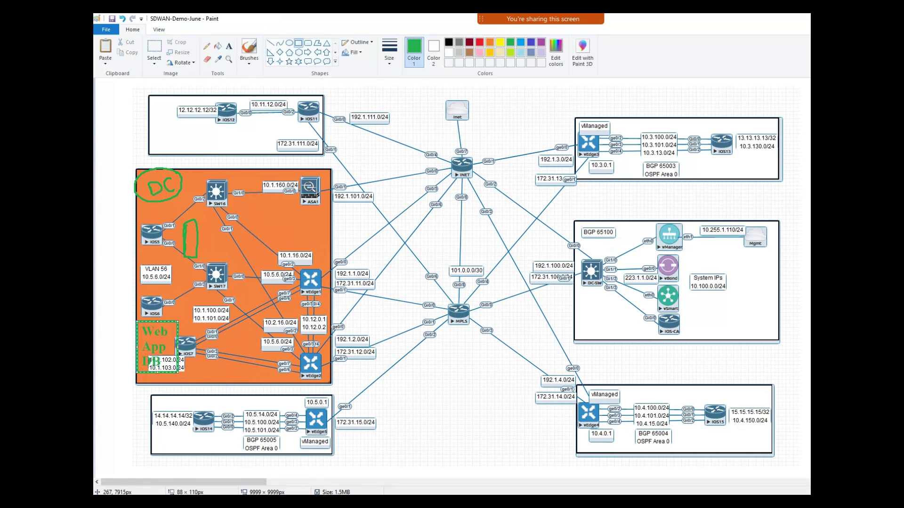
Pencil an arrow towards the Web/App/DB frame and a circled narrow box with an arrow to the left of ASA1
{"action": "left_click", "coordinate": [207, 46]}
{"action": "left_click_drag", "start_coordinate": [108, 347], "coordinate": [131, 348]}
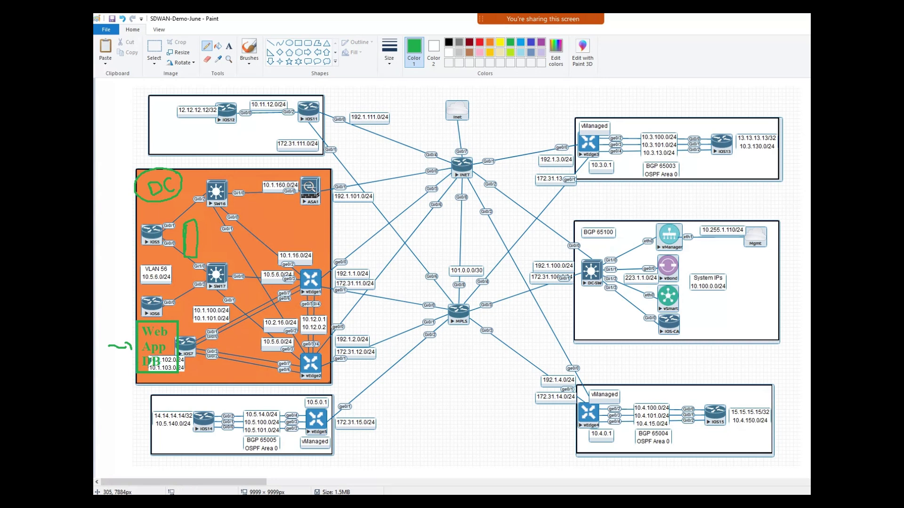
{"action": "mouse_move", "coordinate": [258, 210]}
{"action": "left_mouse_down"}
{"action": "mouse_move", "coordinate": [259, 234]}
{"action": "mouse_move", "coordinate": [269, 211]}
{"action": "mouse_move", "coordinate": [269, 242]}
{"action": "left_mouse_up"}
{"action": "mouse_move", "coordinate": [254, 198]}
{"action": "left_mouse_down"}
{"action": "mouse_move", "coordinate": [246, 205]}
{"action": "mouse_move", "coordinate": [253, 248]}
{"action": "mouse_move", "coordinate": [278, 238]}
{"action": "mouse_move", "coordinate": [268, 197]}
{"action": "left_mouse_up"}
{"action": "left_click_drag", "start_coordinate": [245, 166], "coordinate": [262, 182]}
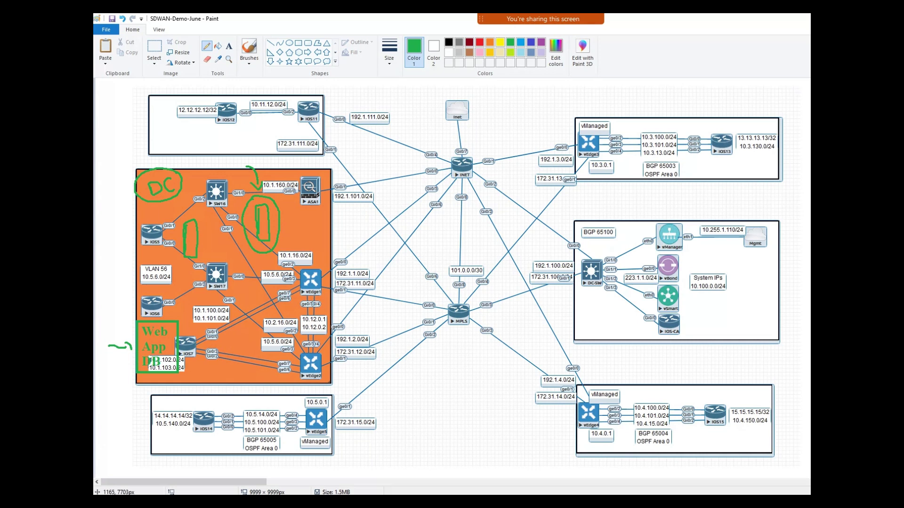
Number the vEdge3, vEdge4, vEdge5 and IOS11 sites with circled 1 to 4, and mark IOS5 with a circled scribble and arrow
{"action": "left_click_drag", "start_coordinate": [638, 105], "coordinate": [639, 118]}
{"action": "mouse_move", "coordinate": [643, 98]}
{"action": "left_mouse_down"}
{"action": "mouse_move", "coordinate": [635, 99]}
{"action": "mouse_move", "coordinate": [649, 111]}
{"action": "mouse_move", "coordinate": [640, 100]}
{"action": "left_mouse_up"}
{"action": "mouse_move", "coordinate": [644, 372]}
{"action": "left_mouse_down"}
{"action": "mouse_move", "coordinate": [660, 390]}
{"action": "mouse_move", "coordinate": [665, 363]}
{"action": "left_mouse_up"}
{"action": "mouse_move", "coordinate": [252, 392]}
{"action": "left_mouse_down"}
{"action": "mouse_move", "coordinate": [258, 418]}
{"action": "mouse_move", "coordinate": [250, 361]}
{"action": "left_mouse_up"}
{"action": "mouse_move", "coordinate": [245, 118]}
{"action": "left_mouse_down"}
{"action": "mouse_move", "coordinate": [256, 134]}
{"action": "mouse_move", "coordinate": [242, 155]}
{"action": "mouse_move", "coordinate": [250, 107]}
{"action": "left_mouse_up"}
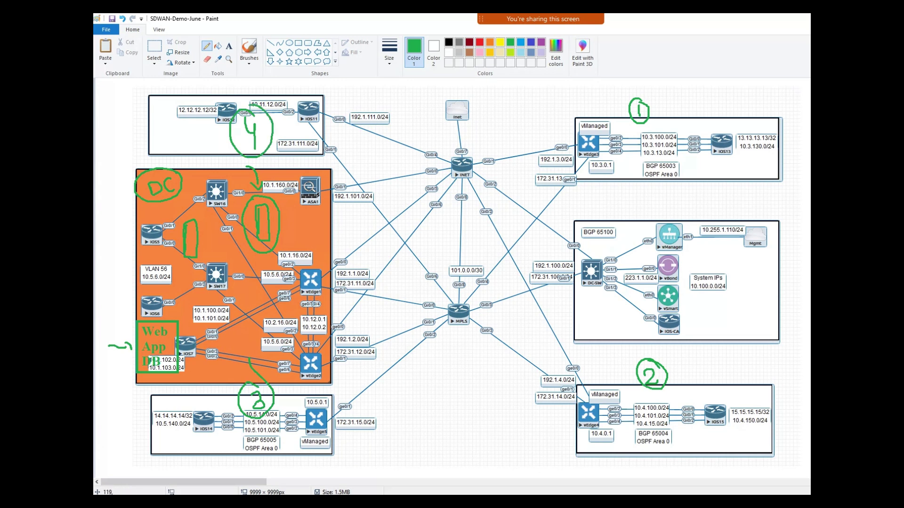
{"action": "mouse_move", "coordinate": [103, 222]}
{"action": "left_mouse_down"}
{"action": "mouse_move", "coordinate": [136, 217]}
{"action": "mouse_move", "coordinate": [96, 221]}
{"action": "mouse_move", "coordinate": [146, 238]}
{"action": "mouse_move", "coordinate": [148, 209]}
{"action": "mouse_move", "coordinate": [133, 236]}
{"action": "left_mouse_up"}
{"action": "left_click_drag", "start_coordinate": [108, 178], "coordinate": [130, 199]}
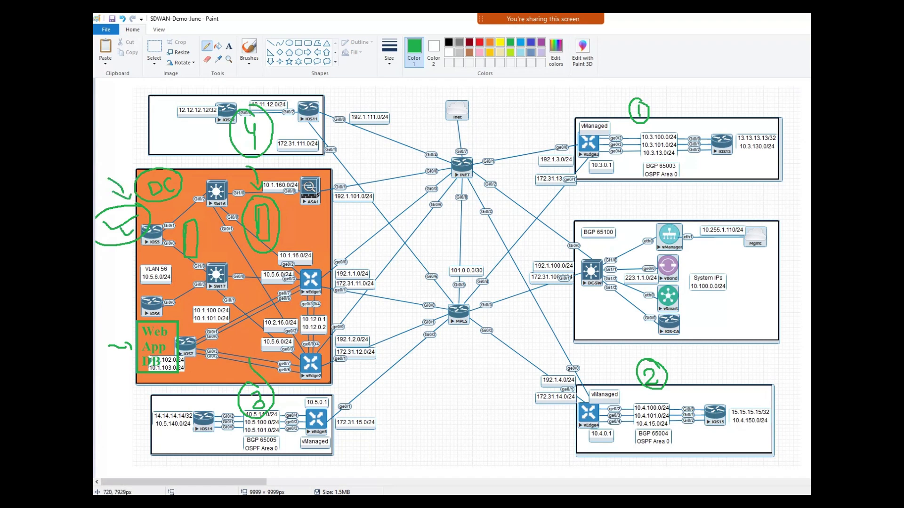
Circle "WAN ?" in the first question in green pencil
{"action": "scroll", "coordinate": [452, 277], "scroll_direction": "up", "scroll_amount": 6}
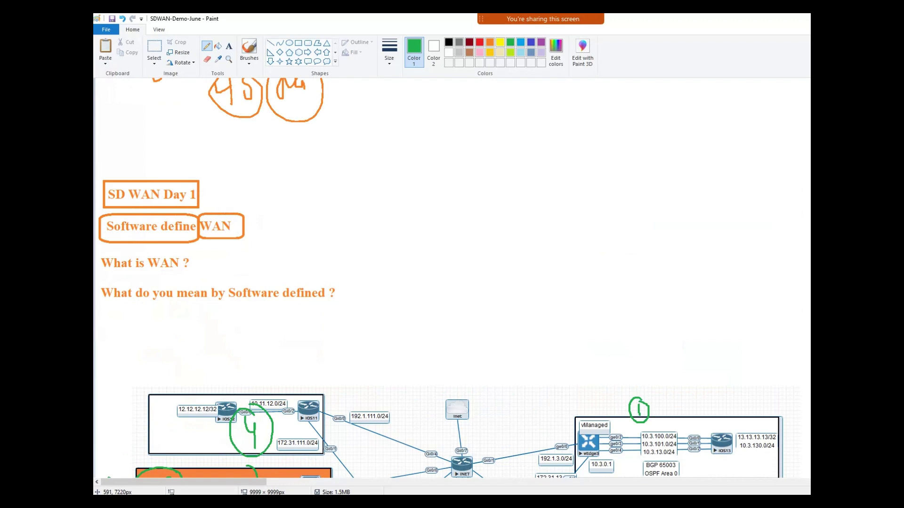
{"action": "scroll", "coordinate": [451, 278], "scroll_direction": "down", "scroll_amount": 2}
{"action": "mouse_move", "coordinate": [161, 150]}
{"action": "left_mouse_down"}
{"action": "mouse_move", "coordinate": [144, 160]}
{"action": "mouse_move", "coordinate": [176, 180]}
{"action": "mouse_move", "coordinate": [191, 159]}
{"action": "mouse_move", "coordinate": [162, 152]}
{"action": "left_mouse_up"}
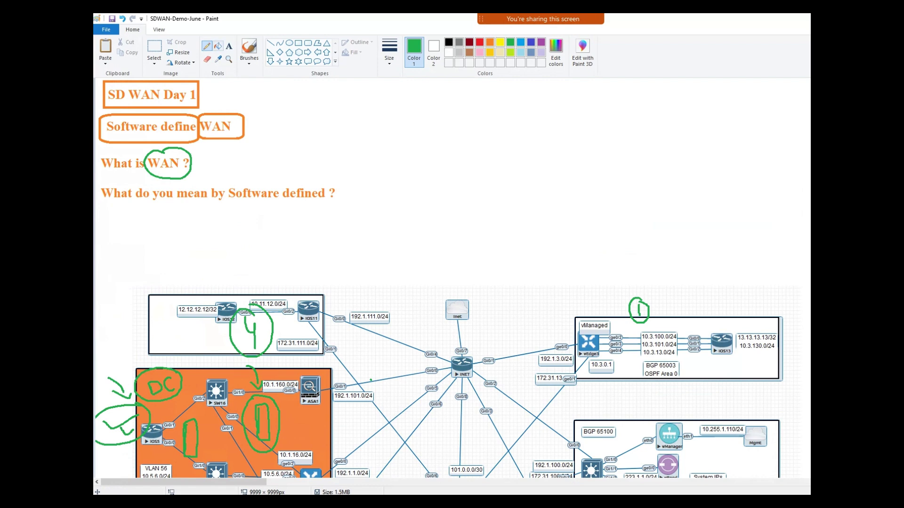
Add the green text "interconnectivity between networks which are physoically speprated" beside the question "What is WAN ?"
{"action": "left_click", "coordinate": [229, 46]}
{"action": "left_click_drag", "start_coordinate": [204, 143], "coordinate": [542, 183]}
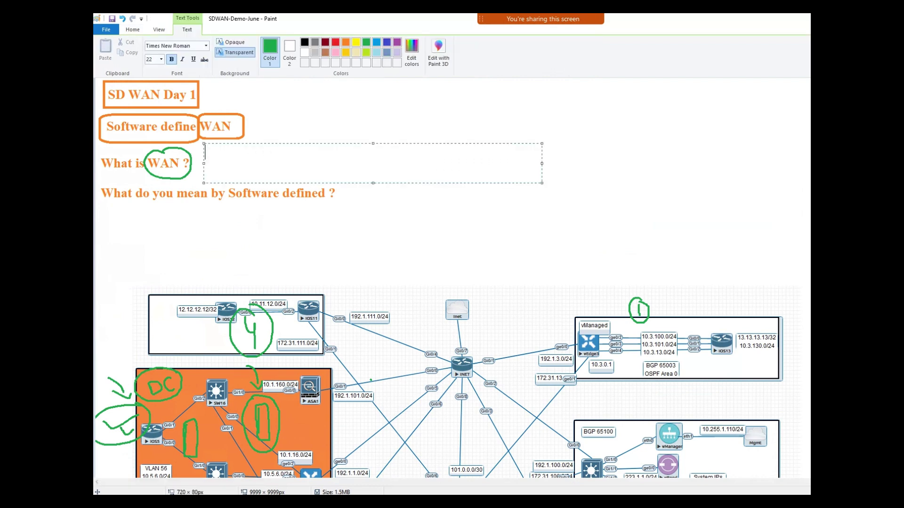
{"action": "type", "text": "interconnectivity be"}
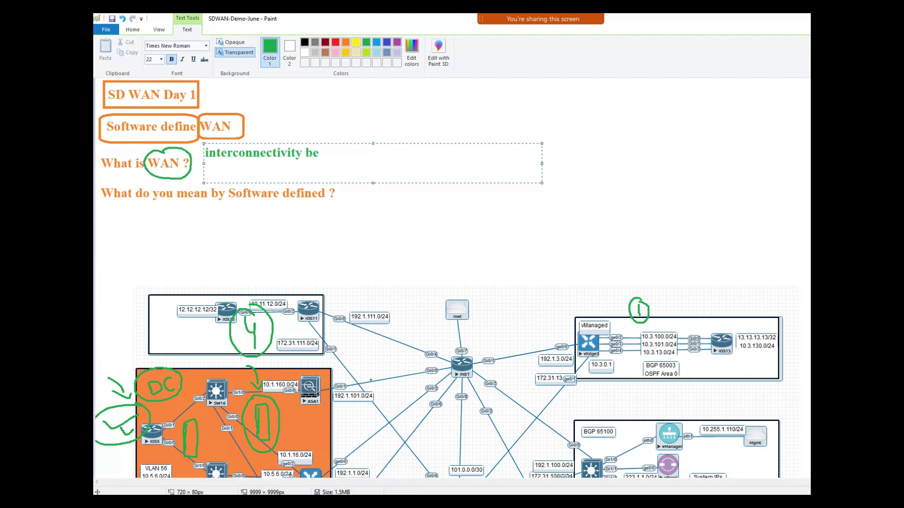
{"action": "type", "text": "tween networks"}
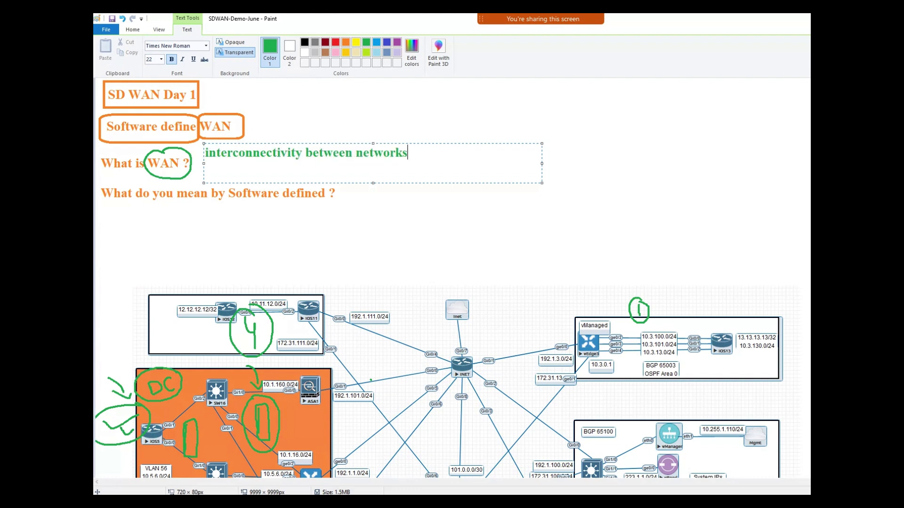
{"action": "type", "text": " which are ph"}
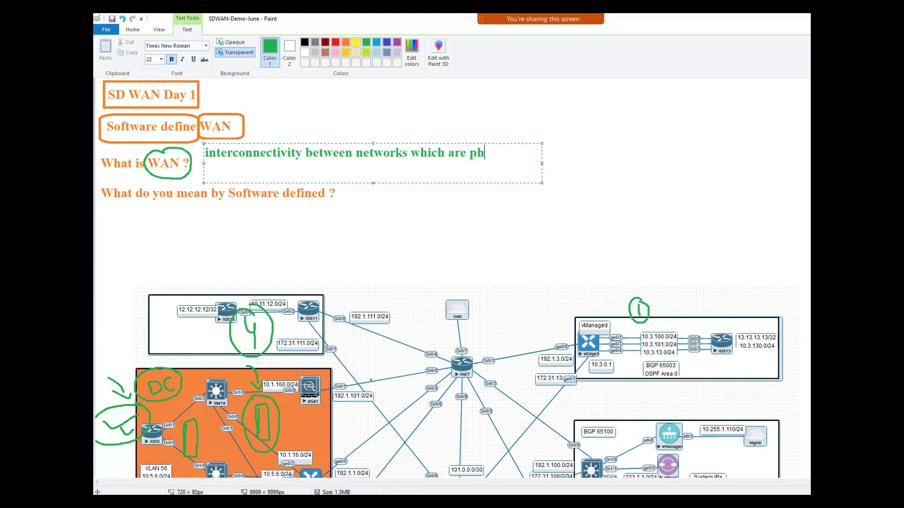
{"action": "type", "text": "ysoically speprated"}
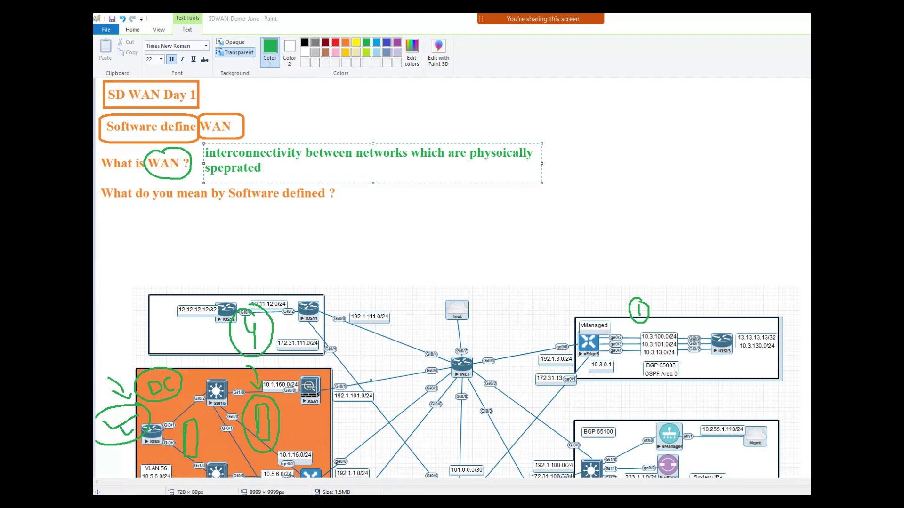
{"action": "left_click", "coordinate": [805, 264]}
Circle the INET and MPLS routers in the topology in green pencil
{"action": "scroll", "coordinate": [438, 277], "scroll_direction": "down", "scroll_amount": 6}
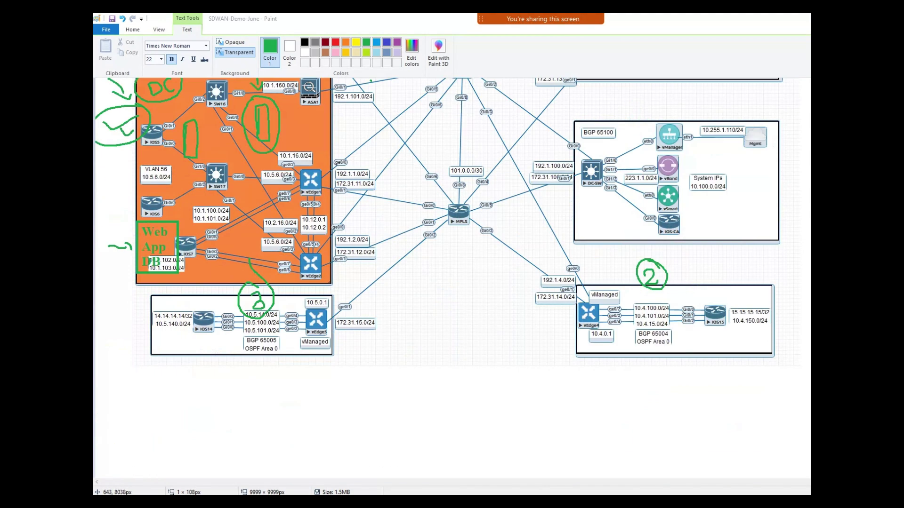
{"action": "scroll", "coordinate": [438, 268], "scroll_direction": "up", "scroll_amount": 2}
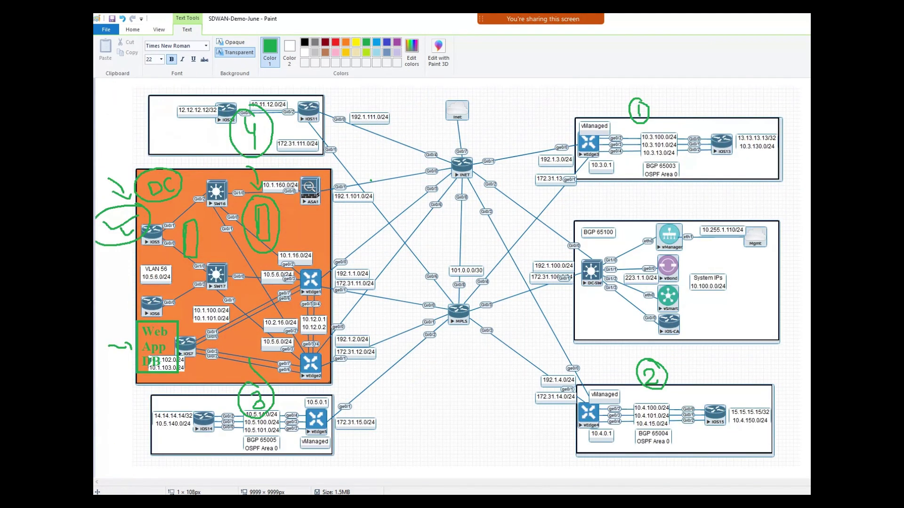
{"action": "left_click", "coordinate": [132, 30]}
{"action": "left_click", "coordinate": [206, 46]}
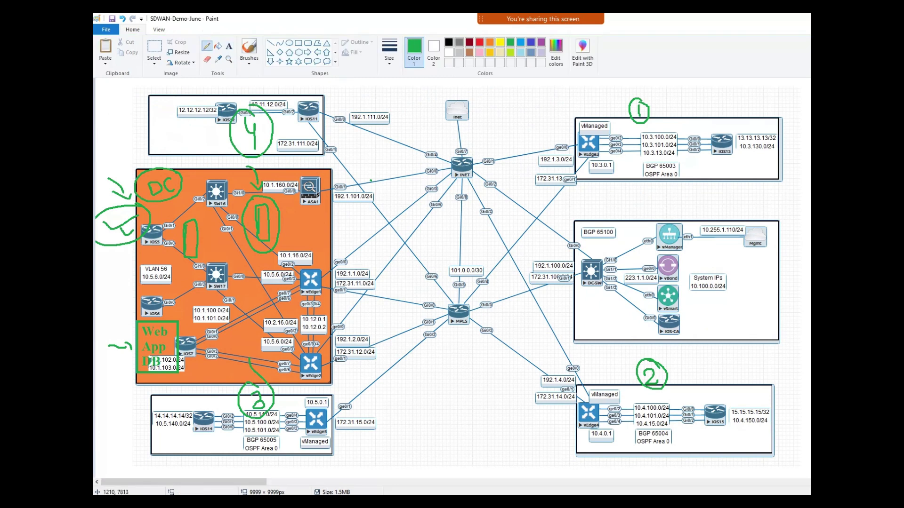
{"action": "mouse_move", "coordinate": [466, 146]}
{"action": "left_mouse_down"}
{"action": "mouse_move", "coordinate": [442, 156]}
{"action": "mouse_move", "coordinate": [476, 187]}
{"action": "mouse_move", "coordinate": [463, 150]}
{"action": "left_mouse_up"}
{"action": "mouse_move", "coordinate": [464, 290]}
{"action": "left_mouse_down"}
{"action": "mouse_move", "coordinate": [442, 324]}
{"action": "mouse_move", "coordinate": [482, 301]}
{"action": "mouse_move", "coordinate": [459, 289]}
{"action": "left_mouse_up"}
Add green text lines "Frame Relay", "ATM" and "SErial Links -- HDLC//PPP" to the right of the WAN definition and loop a pencil outline around them
{"action": "scroll", "coordinate": [452, 277], "scroll_direction": "up", "scroll_amount": 5}
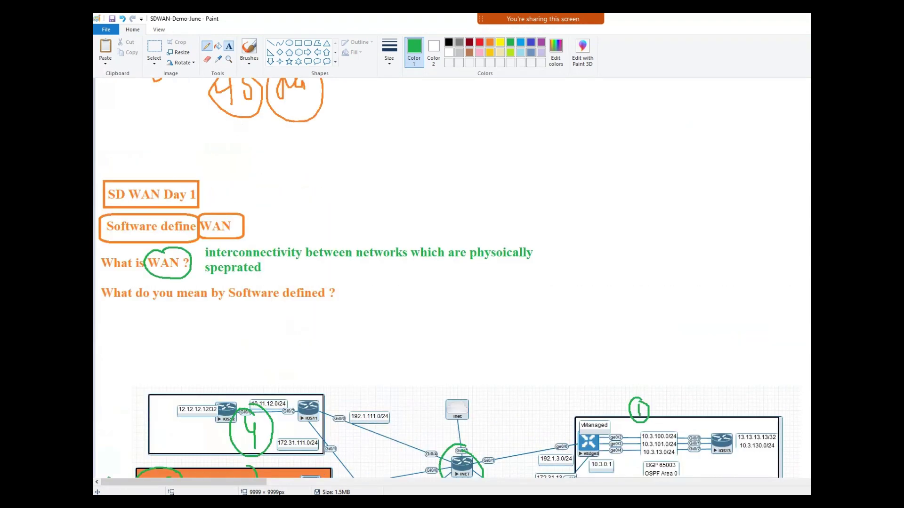
{"action": "left_click", "coordinate": [229, 46]}
{"action": "mouse_move", "coordinate": [551, 230]}
{"action": "left_mouse_down"}
{"action": "mouse_move", "coordinate": [792, 393]}
{"action": "mouse_move", "coordinate": [814, 354]}
{"action": "left_mouse_up"}
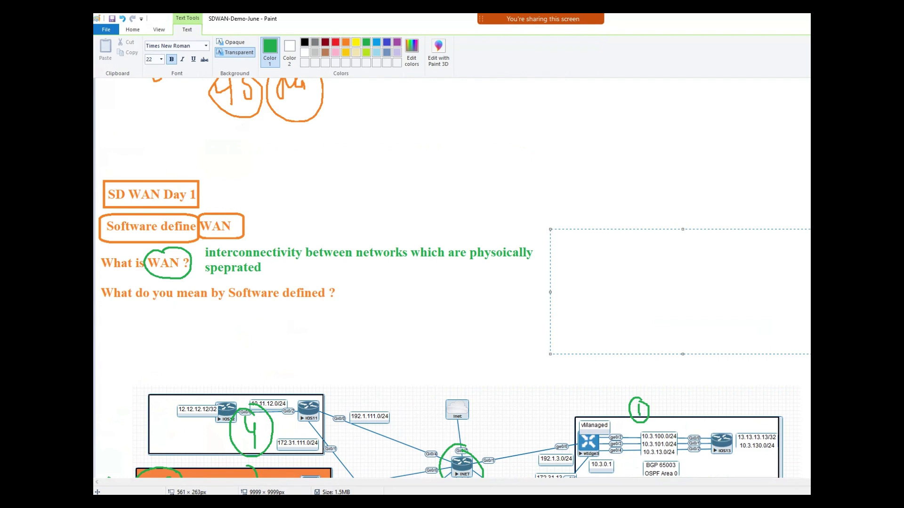
{"action": "type", "text": "Frame Relay"}
{"action": "key", "text": "Return"}
{"action": "type", "text": "ATM"}
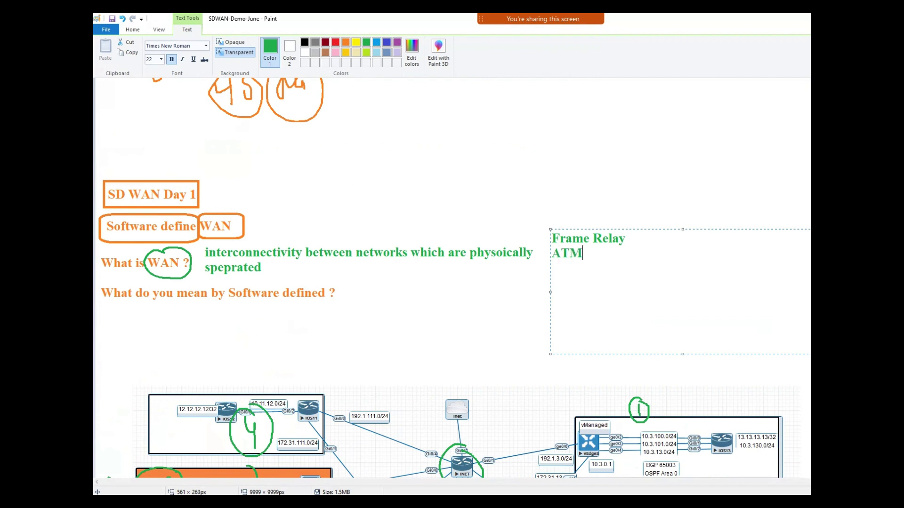
{"action": "key", "text": "Return"}
{"action": "type", "text": "SErial L"}
{"action": "type", "text": "inks -- H"}
{"action": "type", "text": "DLC."}
{"action": "type", "text": "/PPP"}
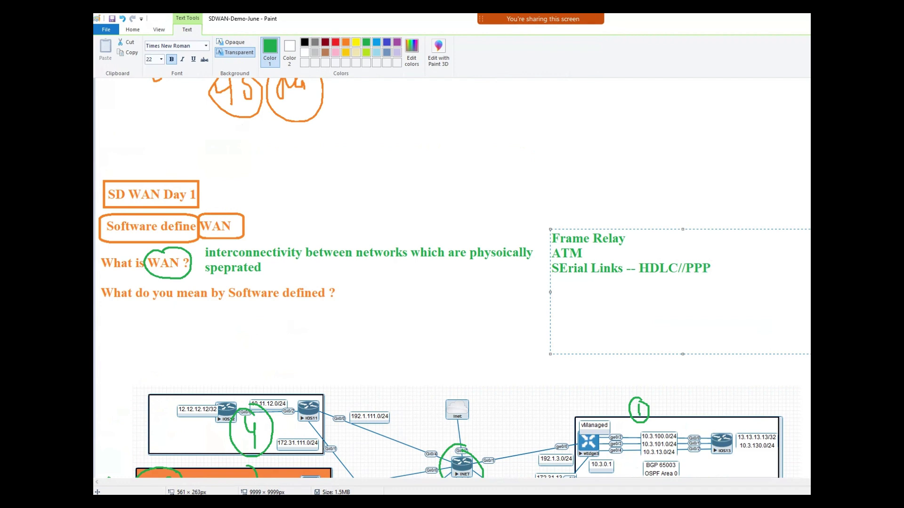
{"action": "left_click", "coordinate": [495, 188]}
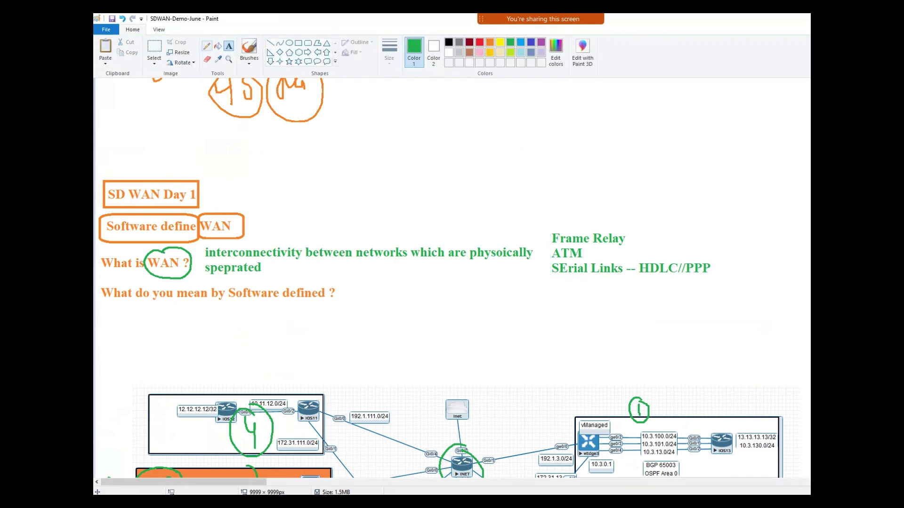
{"action": "mouse_move", "coordinate": [604, 217]}
{"action": "left_mouse_down"}
{"action": "mouse_move", "coordinate": [555, 217]}
{"action": "mouse_move", "coordinate": [582, 295]}
{"action": "mouse_move", "coordinate": [715, 255]}
{"action": "mouse_move", "coordinate": [621, 255]}
{"action": "mouse_move", "coordinate": [634, 219]}
{"action": "mouse_move", "coordinate": [591, 217]}
{"action": "left_mouse_up"}
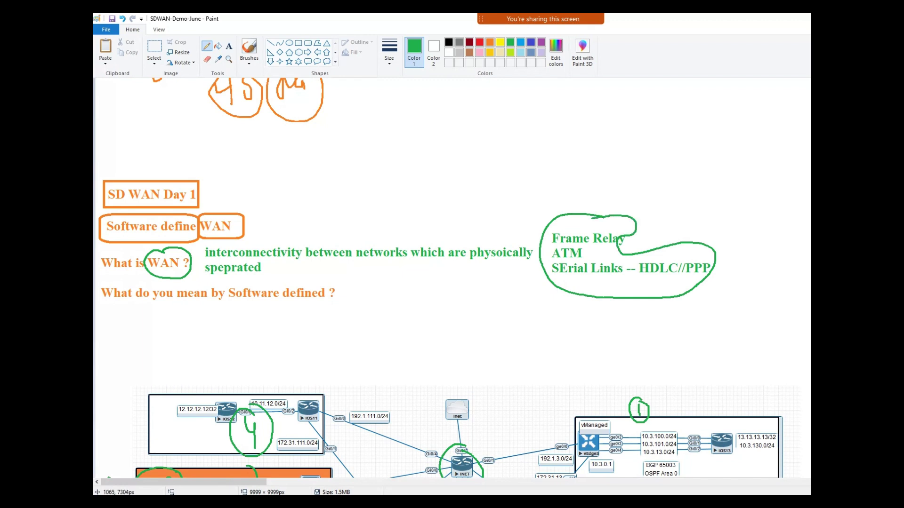
Pencil green tick marks on IOS11 and on vEdge3 in the topology
{"action": "scroll", "coordinate": [452, 283], "scroll_direction": "down", "scroll_amount": 3}
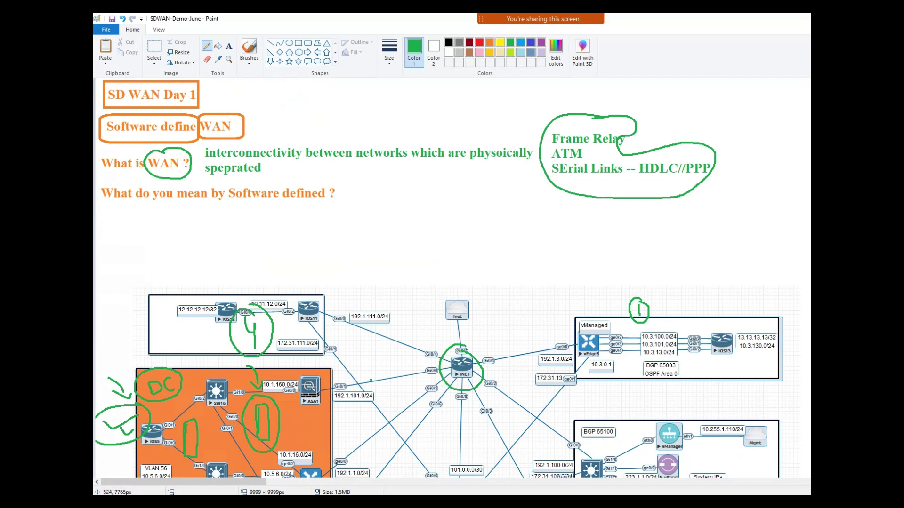
{"action": "scroll", "coordinate": [452, 283], "scroll_direction": "down", "scroll_amount": 6}
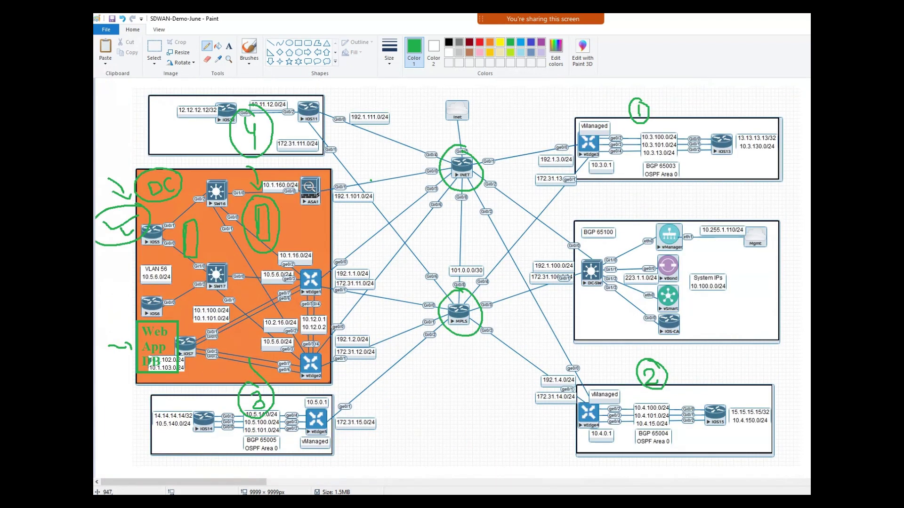
{"action": "left_click_drag", "start_coordinate": [303, 110], "coordinate": [333, 103]}
{"action": "left_click_drag", "start_coordinate": [577, 127], "coordinate": [597, 121]}
Handwrite "FRSP" above the Inet node, circle the node, link it to IOS11 and vEdge3, and arc a line over it between both sites
{"action": "mouse_move", "coordinate": [445, 80]}
{"action": "left_mouse_down"}
{"action": "mouse_move", "coordinate": [438, 96]}
{"action": "mouse_move", "coordinate": [453, 88]}
{"action": "left_mouse_up"}
{"action": "mouse_move", "coordinate": [457, 80]}
{"action": "left_mouse_down"}
{"action": "mouse_move", "coordinate": [457, 97]}
{"action": "mouse_move", "coordinate": [488, 83]}
{"action": "mouse_move", "coordinate": [448, 107]}
{"action": "mouse_move", "coordinate": [323, 116]}
{"action": "left_mouse_up"}
{"action": "left_click_drag", "start_coordinate": [468, 112], "coordinate": [589, 137]}
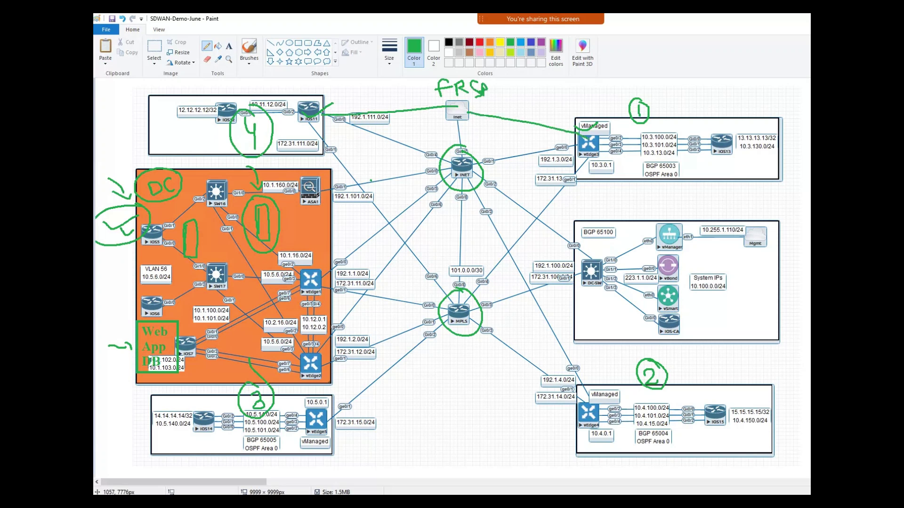
{"action": "mouse_move", "coordinate": [458, 91]}
{"action": "left_mouse_down"}
{"action": "mouse_move", "coordinate": [446, 94]}
{"action": "mouse_move", "coordinate": [459, 125]}
{"action": "mouse_move", "coordinate": [476, 93]}
{"action": "left_mouse_up"}
{"action": "left_click_drag", "start_coordinate": [332, 104], "coordinate": [347, 78]}
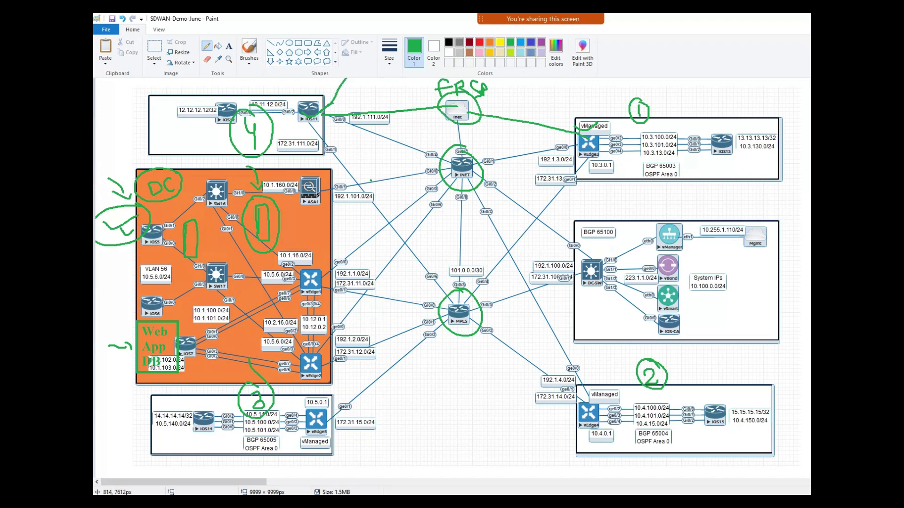
{"action": "left_click_drag", "start_coordinate": [521, 78], "coordinate": [567, 119]}
{"action": "scroll", "coordinate": [451, 277], "scroll_direction": "up", "scroll_amount": 2}
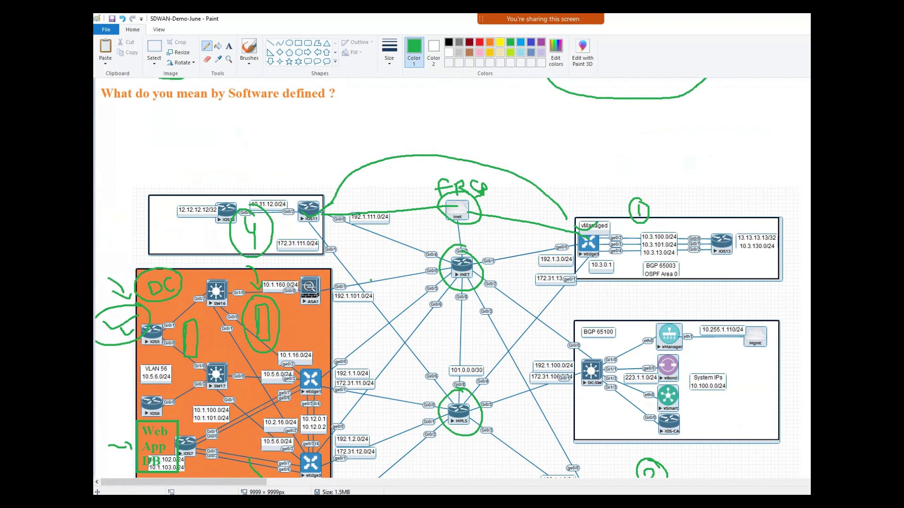
{"action": "mouse_move", "coordinate": [336, 200]}
{"action": "left_mouse_down"}
{"action": "mouse_move", "coordinate": [541, 174]}
{"action": "mouse_move", "coordinate": [561, 207]}
{"action": "mouse_move", "coordinate": [368, 159]}
{"action": "mouse_move", "coordinate": [349, 188]}
{"action": "left_mouse_up"}
Undo the FRSP lettering, the Inet node circle, its links and the arc, keeping the tick marks
{"action": "key", "text": "ctrl+z"}
{"action": "key", "text": "ctrl+z"}
{"action": "key", "text": "ctrl+z"}
{"action": "key", "text": "ctrl+z"}
{"action": "key", "text": "ctrl+z"}
{"action": "key", "text": "ctrl+z"}
{"action": "key", "text": "ctrl+z"}
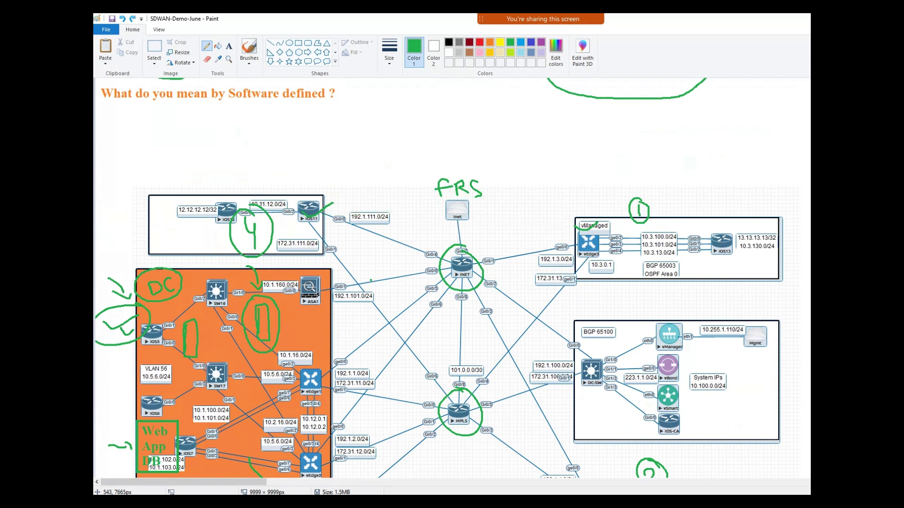
{"action": "key", "text": "ctrl+z"}
{"action": "key", "text": "ctrl+z"}
{"action": "key", "text": "ctrl+z"}
Start a green text list below the WAN definition with the lines "MPLS" and "Metro Ethwenet"
{"action": "scroll", "coordinate": [352, 254], "scroll_direction": "up", "scroll_amount": 3}
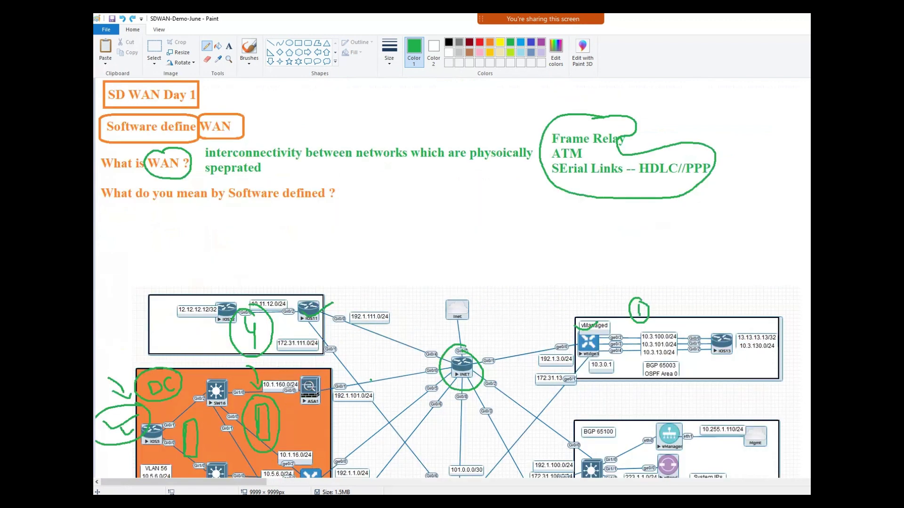
{"action": "left_click", "coordinate": [228, 46]}
{"action": "left_click_drag", "start_coordinate": [351, 170], "coordinate": [589, 282]}
{"action": "type", "text": "MPLS"}
{"action": "key", "text": "Return"}
{"action": "type", "text": "Metor"}
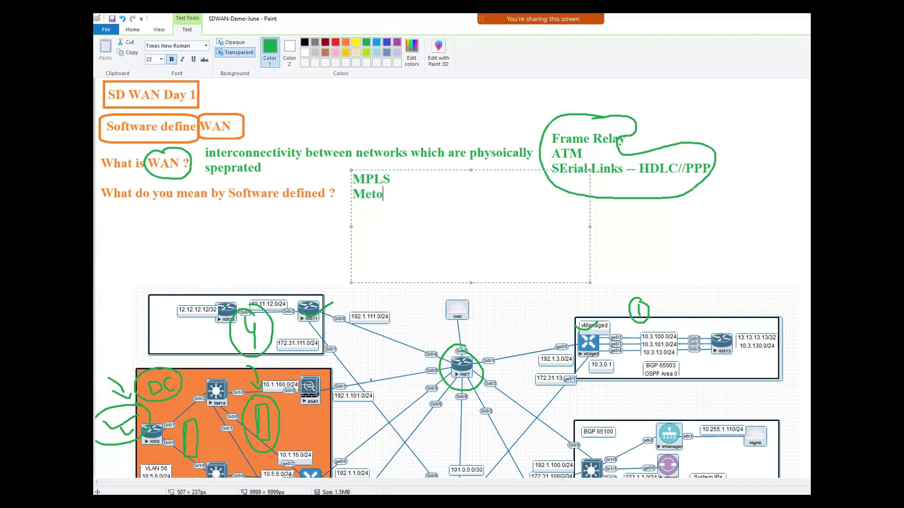
{"action": "key", "text": "BackSpace"}
{"action": "key", "text": "BackSpace"}
{"action": "type", "text": "ro Ethwenet"}
{"action": "key", "text": "Return"}
Extend the list with the lines "4g/LTE" and "Internet" and place the text on the canvas
{"action": "type", "text": "4g"}
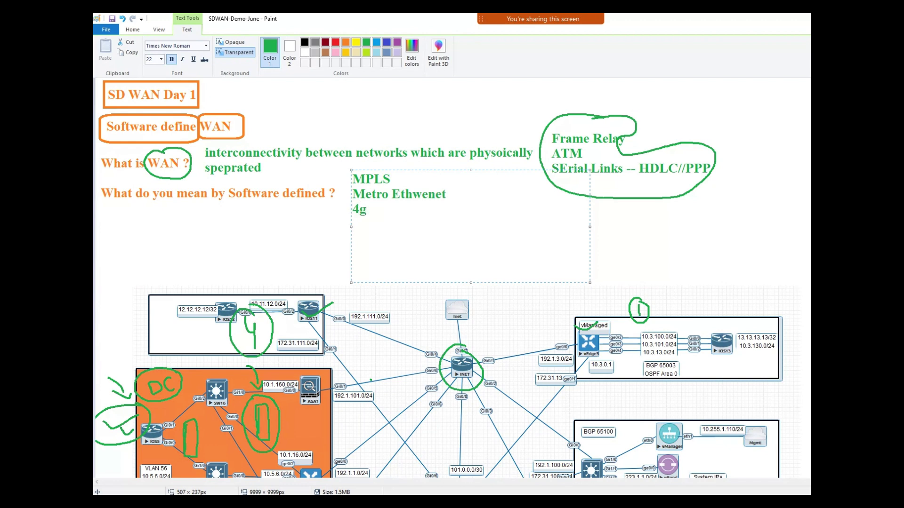
{"action": "type", "text": "/LTE"}
{"action": "key", "text": "Return"}
{"action": "type", "text": "Internet"}
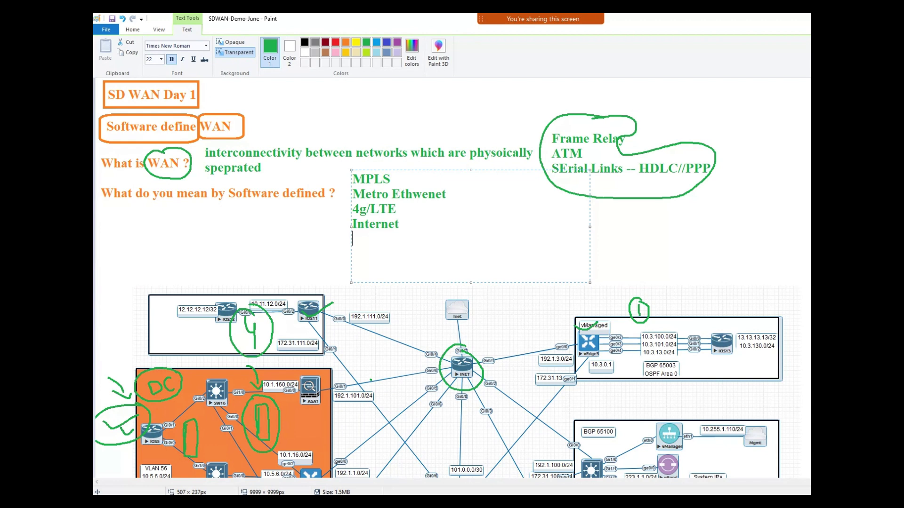
{"action": "left_click", "coordinate": [301, 250]}
Pencil short green dashes at the 172.31.111.0/24 and BGP 65003 labels and a second circle around the INET router
{"action": "left_click", "coordinate": [207, 46]}
{"action": "scroll", "coordinate": [442, 263], "scroll_direction": "down", "scroll_amount": 3}
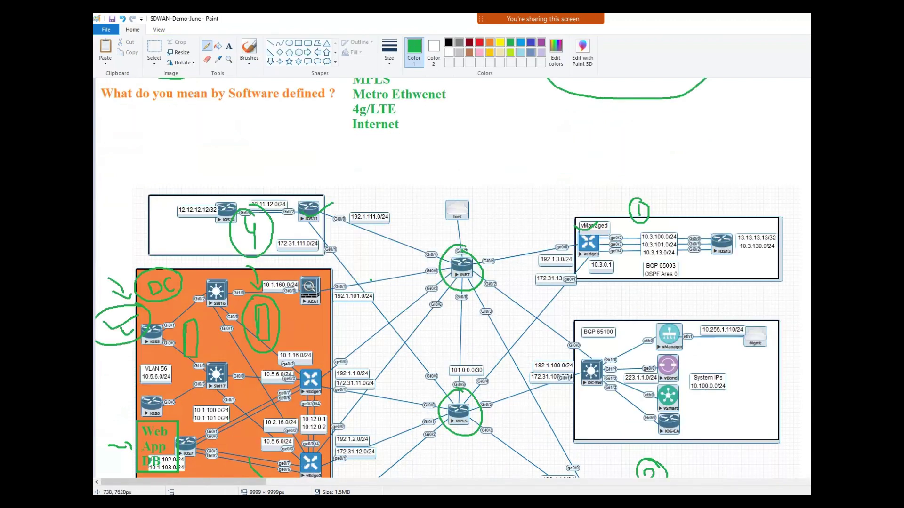
{"action": "left_click_drag", "start_coordinate": [290, 237], "coordinate": [304, 232]}
{"action": "left_click_drag", "start_coordinate": [628, 265], "coordinate": [639, 265]}
{"action": "mouse_move", "coordinate": [459, 244]}
{"action": "left_mouse_down"}
{"action": "mouse_move", "coordinate": [439, 250]}
{"action": "mouse_move", "coordinate": [440, 286]}
{"action": "mouse_move", "coordinate": [478, 292]}
{"action": "mouse_move", "coordinate": [485, 254]}
{"action": "mouse_move", "coordinate": [463, 245]}
{"action": "left_mouse_up"}
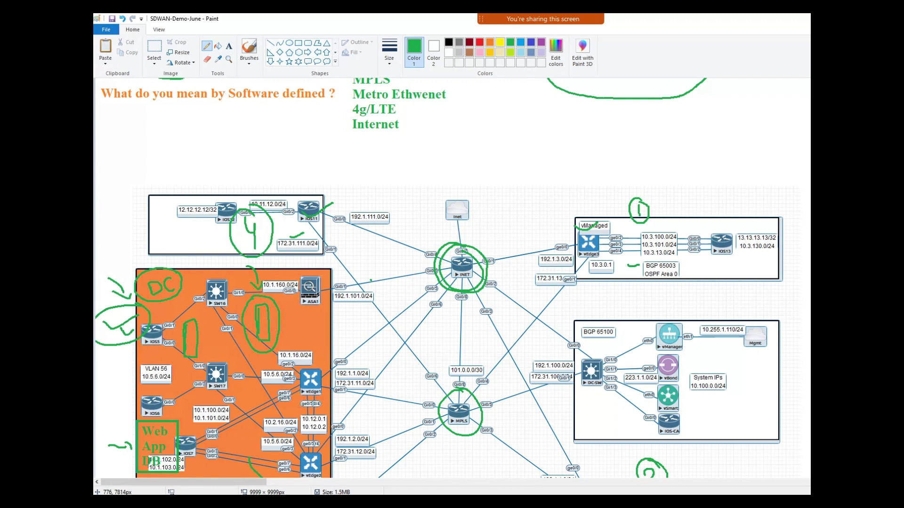
Circle the words "Internet" and "MPLS" in the WAN technology list in green pencil
{"action": "scroll", "coordinate": [456, 257], "scroll_direction": "up", "scroll_amount": 3}
{"action": "mouse_move", "coordinate": [363, 217]}
{"action": "left_mouse_down"}
{"action": "mouse_move", "coordinate": [346, 223]}
{"action": "mouse_move", "coordinate": [375, 237]}
{"action": "mouse_move", "coordinate": [407, 222]}
{"action": "mouse_move", "coordinate": [365, 217]}
{"action": "left_mouse_up"}
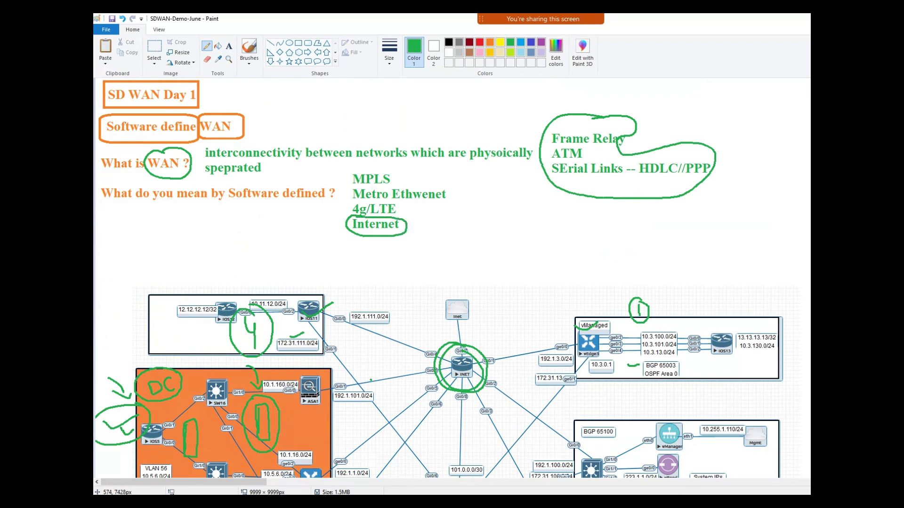
{"action": "mouse_move", "coordinate": [365, 172]}
{"action": "left_mouse_down"}
{"action": "mouse_move", "coordinate": [347, 181]}
{"action": "mouse_move", "coordinate": [402, 183]}
{"action": "mouse_move", "coordinate": [361, 168]}
{"action": "left_mouse_up"}
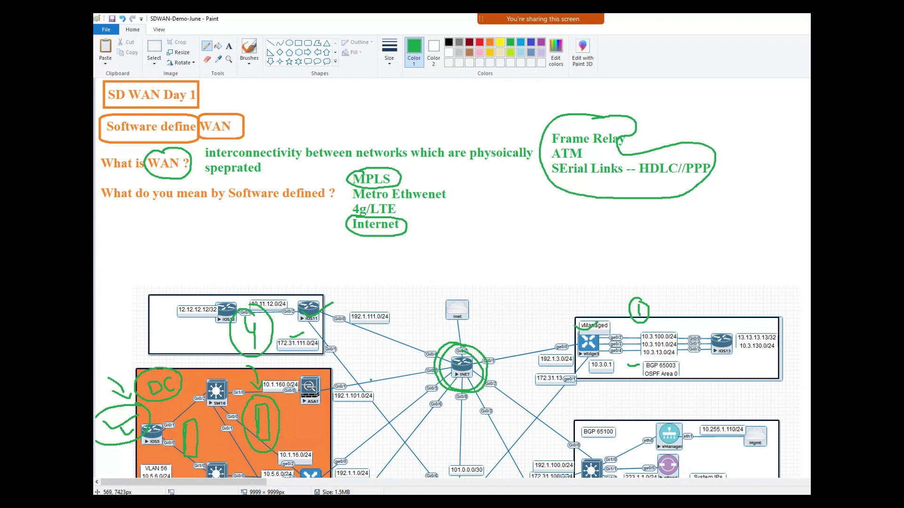
Circle the 13.13.13.13/32 and 10.3.130.0/24 labels beside IOS13 and the 12.12.12.12/32 label in green
{"action": "scroll", "coordinate": [439, 296], "scroll_direction": "down", "scroll_amount": 4}
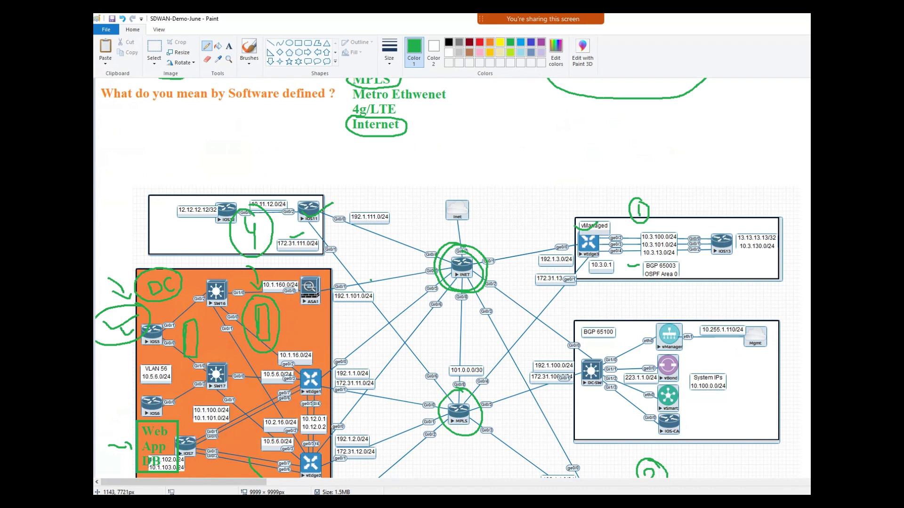
{"action": "mouse_move", "coordinate": [754, 224]}
{"action": "left_mouse_down"}
{"action": "mouse_move", "coordinate": [735, 228]}
{"action": "mouse_move", "coordinate": [746, 258]}
{"action": "mouse_move", "coordinate": [776, 224]}
{"action": "left_mouse_up"}
{"action": "mouse_move", "coordinate": [186, 197]}
{"action": "left_mouse_down"}
{"action": "mouse_move", "coordinate": [173, 197]}
{"action": "mouse_move", "coordinate": [215, 218]}
{"action": "mouse_move", "coordinate": [199, 191]}
{"action": "mouse_move", "coordinate": [183, 192]}
{"action": "left_mouse_up"}
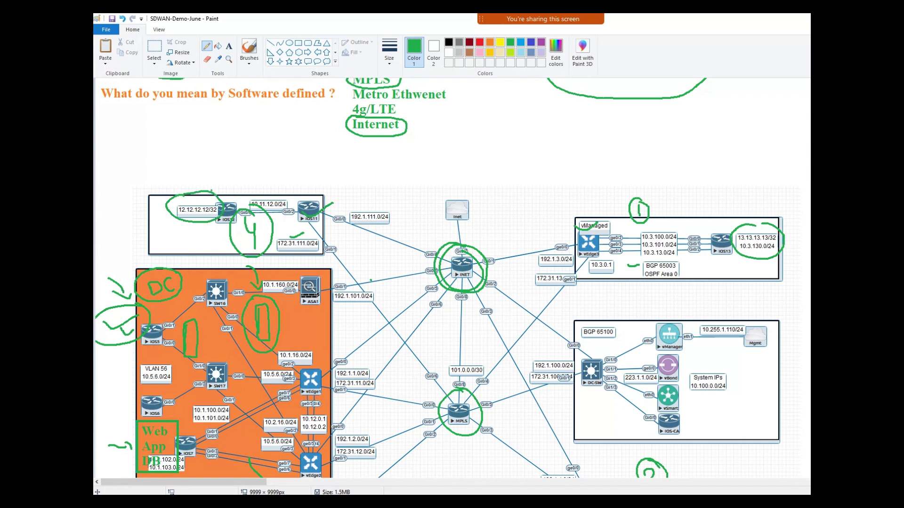
Trace the IOS11–INET–vEdge3 path in red and handwrite a circled "MPLS" over the INET router
{"action": "left_click", "coordinate": [480, 41]}
{"action": "mouse_move", "coordinate": [319, 211]}
{"action": "left_mouse_down"}
{"action": "mouse_move", "coordinate": [459, 261]}
{"action": "mouse_move", "coordinate": [575, 244]}
{"action": "left_mouse_up"}
{"action": "mouse_move", "coordinate": [455, 284]}
{"action": "left_mouse_down"}
{"action": "mouse_move", "coordinate": [462, 273]}
{"action": "mouse_move", "coordinate": [494, 279]}
{"action": "mouse_move", "coordinate": [449, 285]}
{"action": "mouse_move", "coordinate": [474, 258]}
{"action": "left_mouse_up"}
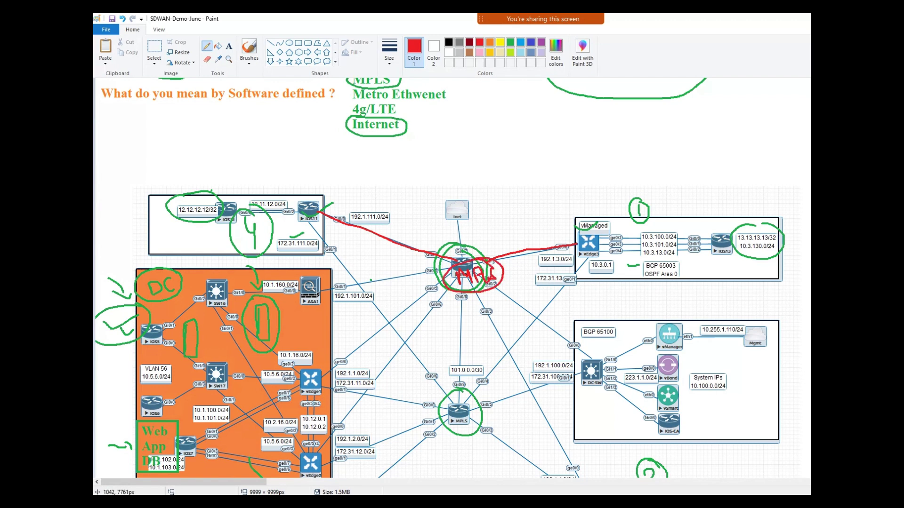
Handwrite "BGP" in red on both sides of INET, circle the 12.12.12.12/32 network, and draw arced arrows from it through INET to vEdge3
{"action": "mouse_move", "coordinate": [387, 194]}
{"action": "left_mouse_down"}
{"action": "mouse_move", "coordinate": [389, 215]}
{"action": "mouse_move", "coordinate": [418, 205]}
{"action": "left_mouse_up"}
{"action": "mouse_move", "coordinate": [503, 219]}
{"action": "left_mouse_down"}
{"action": "mouse_move", "coordinate": [504, 234]}
{"action": "mouse_move", "coordinate": [524, 231]}
{"action": "mouse_move", "coordinate": [523, 239]}
{"action": "left_mouse_up"}
{"action": "mouse_move", "coordinate": [530, 239]}
{"action": "left_mouse_down"}
{"action": "mouse_move", "coordinate": [532, 223]}
{"action": "mouse_move", "coordinate": [528, 231]}
{"action": "left_mouse_up"}
{"action": "mouse_move", "coordinate": [234, 185]}
{"action": "left_mouse_down"}
{"action": "mouse_move", "coordinate": [200, 186]}
{"action": "mouse_move", "coordinate": [216, 247]}
{"action": "mouse_move", "coordinate": [244, 189]}
{"action": "mouse_move", "coordinate": [291, 178]}
{"action": "mouse_move", "coordinate": [406, 208]}
{"action": "mouse_move", "coordinate": [438, 244]}
{"action": "left_mouse_up"}
{"action": "mouse_move", "coordinate": [438, 230]}
{"action": "left_mouse_down"}
{"action": "mouse_move", "coordinate": [439, 244]}
{"action": "mouse_move", "coordinate": [523, 191]}
{"action": "mouse_move", "coordinate": [562, 210]}
{"action": "mouse_move", "coordinate": [567, 201]}
{"action": "left_mouse_up"}
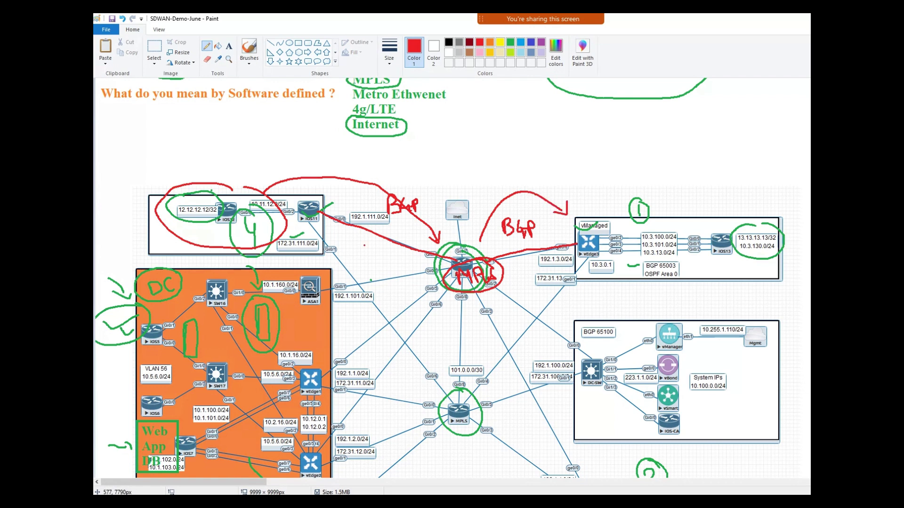
Draw red arrows below the traced links, from IOS11 towards INET and from INET towards vEdge3
{"action": "left_click_drag", "start_coordinate": [365, 245], "coordinate": [422, 266]}
{"action": "mouse_move", "coordinate": [413, 259]}
{"action": "left_mouse_down"}
{"action": "mouse_move", "coordinate": [423, 265]}
{"action": "mouse_move", "coordinate": [414, 269]}
{"action": "left_mouse_up"}
{"action": "mouse_move", "coordinate": [508, 272]}
{"action": "left_mouse_down"}
{"action": "mouse_move", "coordinate": [565, 256]}
{"action": "mouse_move", "coordinate": [565, 265]}
{"action": "left_mouse_up"}
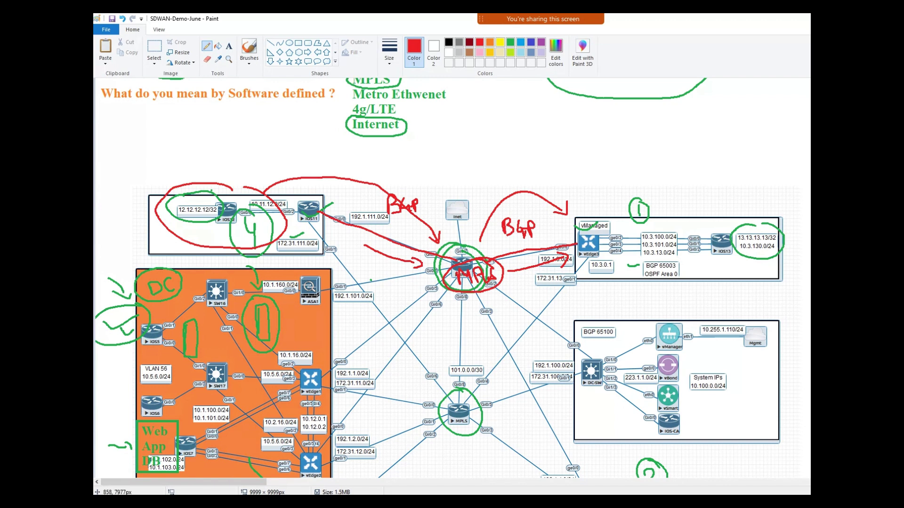
Handwrite a circled red "INT" over the MPLS router and draw red lines from it to IOS11 and vEdge3
{"action": "mouse_move", "coordinate": [444, 410]}
{"action": "left_mouse_down"}
{"action": "mouse_move", "coordinate": [455, 410]}
{"action": "mouse_move", "coordinate": [450, 424]}
{"action": "mouse_move", "coordinate": [467, 424]}
{"action": "mouse_move", "coordinate": [477, 404]}
{"action": "mouse_move", "coordinate": [452, 435]}
{"action": "mouse_move", "coordinate": [468, 391]}
{"action": "left_mouse_up"}
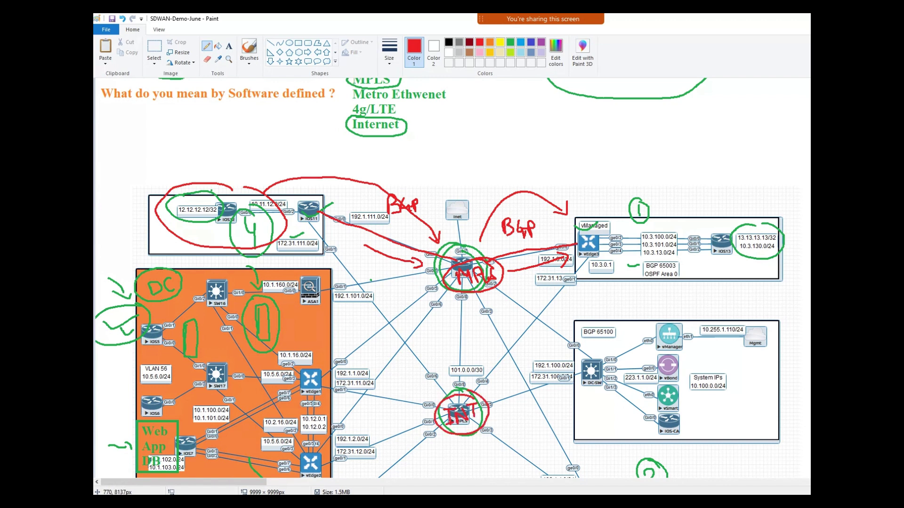
{"action": "mouse_move", "coordinate": [456, 409]}
{"action": "left_mouse_down"}
{"action": "mouse_move", "coordinate": [394, 317]}
{"action": "mouse_move", "coordinate": [307, 223]}
{"action": "left_mouse_up"}
{"action": "mouse_move", "coordinate": [470, 408]}
{"action": "left_mouse_down"}
{"action": "mouse_move", "coordinate": [494, 358]}
{"action": "mouse_move", "coordinate": [558, 286]}
{"action": "mouse_move", "coordinate": [564, 263]}
{"action": "left_mouse_up"}
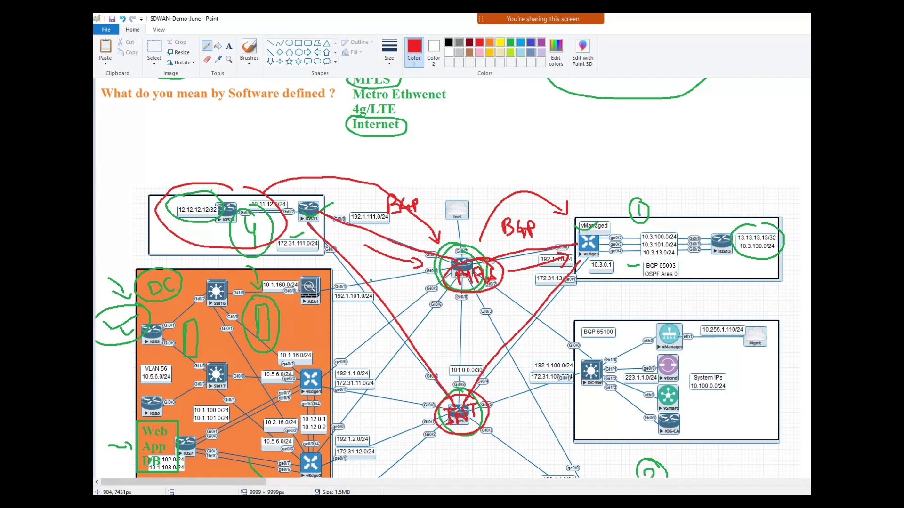
Draw green curves from IOS11 to vEdge3 below MPLS and through INT, and handwrite a dark red "IPSec (VPN)" above the INT router
{"action": "left_click", "coordinate": [510, 42]}
{"action": "mouse_move", "coordinate": [314, 218]}
{"action": "left_mouse_down"}
{"action": "mouse_move", "coordinate": [307, 244]}
{"action": "mouse_move", "coordinate": [326, 225]}
{"action": "mouse_move", "coordinate": [374, 295]}
{"action": "mouse_move", "coordinate": [443, 347]}
{"action": "mouse_move", "coordinate": [531, 306]}
{"action": "mouse_move", "coordinate": [567, 265]}
{"action": "mouse_move", "coordinate": [579, 281]}
{"action": "mouse_move", "coordinate": [519, 399]}
{"action": "mouse_move", "coordinate": [437, 419]}
{"action": "mouse_move", "coordinate": [387, 363]}
{"action": "mouse_move", "coordinate": [316, 245]}
{"action": "left_mouse_up"}
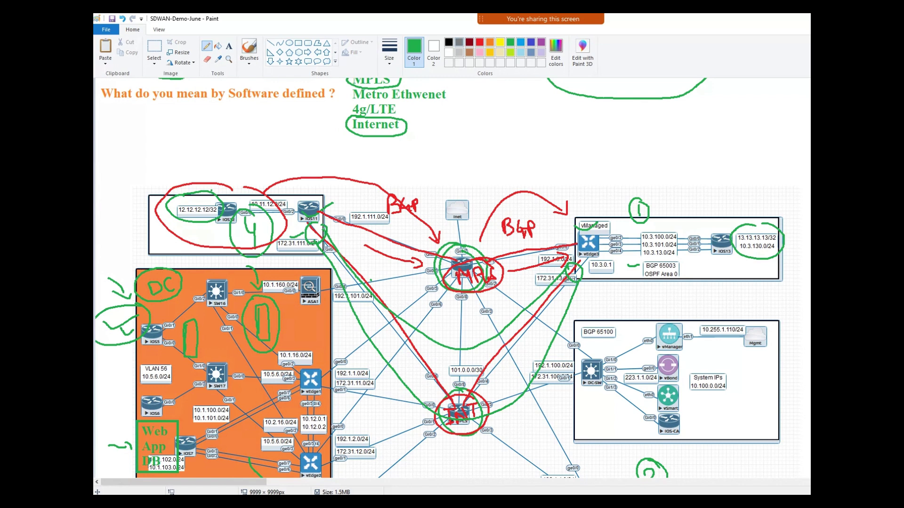
{"action": "left_click", "coordinate": [470, 42]}
{"action": "mouse_move", "coordinate": [430, 365]}
{"action": "left_mouse_down"}
{"action": "mouse_move", "coordinate": [447, 388]}
{"action": "mouse_move", "coordinate": [508, 364]}
{"action": "mouse_move", "coordinate": [540, 336]}
{"action": "mouse_move", "coordinate": [555, 339]}
{"action": "mouse_move", "coordinate": [558, 352]}
{"action": "left_mouse_up"}
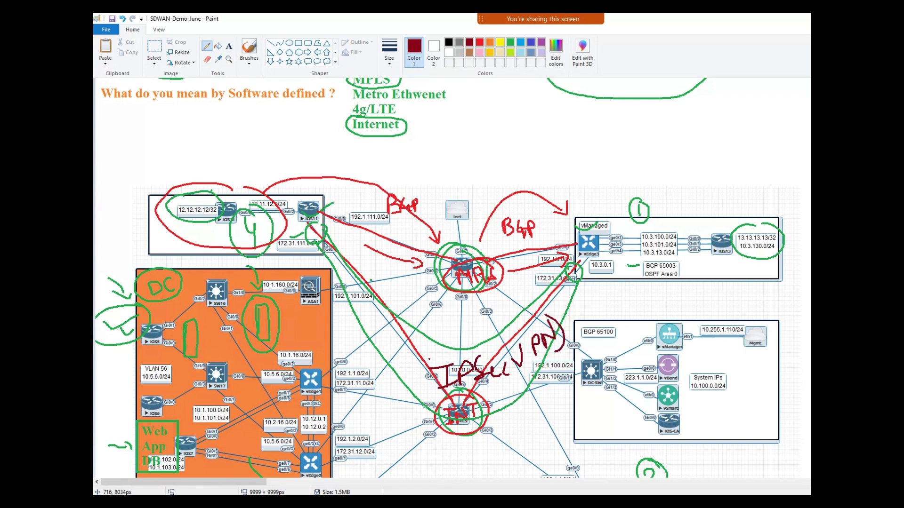
{"action": "left_click_drag", "start_coordinate": [437, 363], "coordinate": [455, 405]}
Handwrite the VPN types "S2S", "S2MP" and "DMVPN" in dark red above the vEdge3 site, with arrows before them and a circle around "S2MP"
{"action": "mouse_move", "coordinate": [681, 105]}
{"action": "left_mouse_down"}
{"action": "mouse_move", "coordinate": [675, 121]}
{"action": "mouse_move", "coordinate": [711, 113]}
{"action": "mouse_move", "coordinate": [708, 120]}
{"action": "left_mouse_up"}
{"action": "mouse_move", "coordinate": [648, 123]}
{"action": "left_mouse_down"}
{"action": "mouse_move", "coordinate": [662, 132]}
{"action": "mouse_move", "coordinate": [665, 152]}
{"action": "mouse_move", "coordinate": [680, 150]}
{"action": "left_mouse_up"}
{"action": "mouse_move", "coordinate": [695, 140]}
{"action": "left_mouse_down"}
{"action": "mouse_move", "coordinate": [735, 126]}
{"action": "mouse_move", "coordinate": [678, 160]}
{"action": "mouse_move", "coordinate": [737, 118]}
{"action": "left_mouse_up"}
{"action": "left_click_drag", "start_coordinate": [658, 173], "coordinate": [678, 170]}
{"action": "mouse_move", "coordinate": [671, 165]}
{"action": "left_mouse_down"}
{"action": "mouse_move", "coordinate": [675, 178]}
{"action": "mouse_move", "coordinate": [702, 179]}
{"action": "left_mouse_up"}
{"action": "mouse_move", "coordinate": [701, 168]}
{"action": "left_mouse_down"}
{"action": "mouse_move", "coordinate": [706, 179]}
{"action": "mouse_move", "coordinate": [732, 167]}
{"action": "left_mouse_up"}
{"action": "left_click_drag", "start_coordinate": [733, 159], "coordinate": [758, 162]}
{"action": "mouse_move", "coordinate": [755, 151]}
{"action": "left_mouse_down"}
{"action": "mouse_move", "coordinate": [764, 150]}
{"action": "mouse_move", "coordinate": [758, 156]}
{"action": "left_mouse_up"}
{"action": "mouse_move", "coordinate": [769, 142]}
{"action": "left_mouse_down"}
{"action": "mouse_move", "coordinate": [773, 156]}
{"action": "mouse_move", "coordinate": [783, 129]}
{"action": "left_mouse_up"}
Add a circled dark red VPN type label beside the S2S/S2MP/DMVPN list, with arrows pointing at it from both sides
{"action": "left_click_drag", "start_coordinate": [556, 132], "coordinate": [575, 126]}
{"action": "mouse_move", "coordinate": [575, 121]}
{"action": "left_mouse_down"}
{"action": "mouse_move", "coordinate": [580, 133]}
{"action": "mouse_move", "coordinate": [643, 106]}
{"action": "left_mouse_up"}
{"action": "mouse_move", "coordinate": [644, 102]}
{"action": "left_mouse_down"}
{"action": "mouse_move", "coordinate": [599, 92]}
{"action": "mouse_move", "coordinate": [666, 97]}
{"action": "left_mouse_up"}
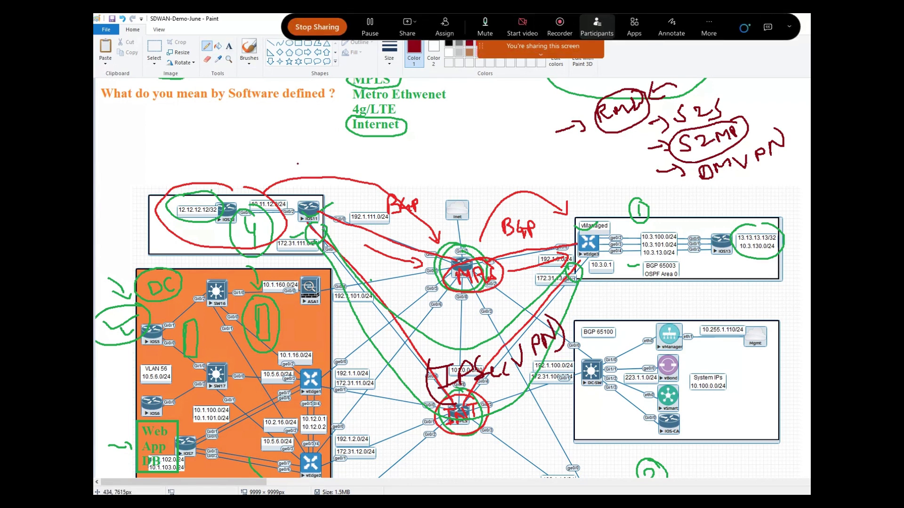
Draw a dark red arrow down to IOS11 and two small circles with strokes rising from them on either side below "Internet"
{"action": "mouse_move", "coordinate": [298, 164]}
{"action": "left_mouse_down"}
{"action": "mouse_move", "coordinate": [307, 186]}
{"action": "mouse_move", "coordinate": [315, 179]}
{"action": "left_mouse_up"}
{"action": "mouse_move", "coordinate": [354, 146]}
{"action": "left_mouse_down"}
{"action": "mouse_move", "coordinate": [360, 163]}
{"action": "mouse_move", "coordinate": [354, 146]}
{"action": "left_mouse_up"}
{"action": "mouse_move", "coordinate": [412, 146]}
{"action": "left_mouse_down"}
{"action": "mouse_move", "coordinate": [426, 153]}
{"action": "mouse_move", "coordinate": [412, 144]}
{"action": "left_mouse_up"}
{"action": "mouse_move", "coordinate": [354, 152]}
{"action": "left_mouse_down"}
{"action": "mouse_move", "coordinate": [357, 127]}
{"action": "mouse_move", "coordinate": [356, 135]}
{"action": "mouse_move", "coordinate": [365, 132]}
{"action": "mouse_move", "coordinate": [347, 141]}
{"action": "left_mouse_up"}
{"action": "mouse_move", "coordinate": [418, 148]}
{"action": "left_mouse_down"}
{"action": "mouse_move", "coordinate": [417, 128]}
{"action": "mouse_move", "coordinate": [423, 139]}
{"action": "left_mouse_up"}
Label the two small circles with a circled "M" and a circled "Backup" in dark red, with an arrow pointing at each label
{"action": "mouse_move", "coordinate": [434, 133]}
{"action": "left_mouse_down"}
{"action": "mouse_move", "coordinate": [436, 144]}
{"action": "mouse_move", "coordinate": [484, 143]}
{"action": "mouse_move", "coordinate": [483, 125]}
{"action": "mouse_move", "coordinate": [483, 139]}
{"action": "mouse_move", "coordinate": [449, 121]}
{"action": "left_mouse_up"}
{"action": "mouse_move", "coordinate": [344, 131]}
{"action": "left_mouse_down"}
{"action": "mouse_move", "coordinate": [350, 138]}
{"action": "mouse_move", "coordinate": [335, 128]}
{"action": "left_mouse_up"}
{"action": "left_click_drag", "start_coordinate": [285, 106], "coordinate": [307, 126]}
{"action": "left_click_drag", "start_coordinate": [298, 124], "coordinate": [320, 125]}
{"action": "left_click_drag", "start_coordinate": [470, 96], "coordinate": [459, 115]}
{"action": "left_click_drag", "start_coordinate": [448, 109], "coordinate": [465, 113]}
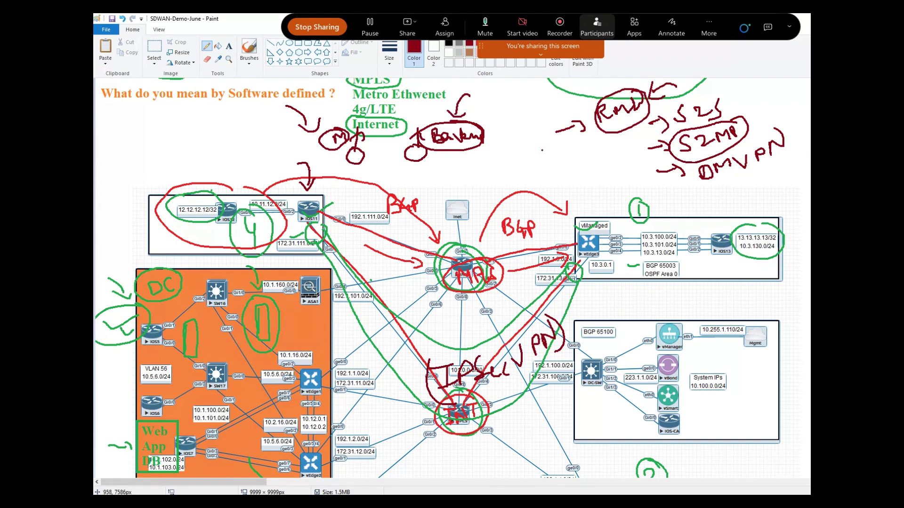
Draw a second pair of dark red circles with vertical strokes and rings beside the VPN types list, labelled "P" and "S"
{"action": "mouse_move", "coordinate": [542, 150]}
{"action": "left_mouse_down"}
{"action": "mouse_move", "coordinate": [552, 167]}
{"action": "mouse_move", "coordinate": [542, 147]}
{"action": "left_mouse_up"}
{"action": "mouse_move", "coordinate": [612, 144]}
{"action": "left_mouse_down"}
{"action": "mouse_move", "coordinate": [604, 157]}
{"action": "mouse_move", "coordinate": [610, 114]}
{"action": "left_mouse_up"}
{"action": "mouse_move", "coordinate": [541, 115]}
{"action": "left_mouse_down"}
{"action": "mouse_move", "coordinate": [542, 150]}
{"action": "mouse_move", "coordinate": [511, 136]}
{"action": "left_mouse_up"}
{"action": "left_click_drag", "start_coordinate": [642, 128], "coordinate": [628, 146]}
{"action": "mouse_move", "coordinate": [546, 141]}
{"action": "left_mouse_down"}
{"action": "mouse_move", "coordinate": [529, 141]}
{"action": "mouse_move", "coordinate": [550, 139]}
{"action": "left_mouse_up"}
{"action": "mouse_move", "coordinate": [615, 142]}
{"action": "left_mouse_down"}
{"action": "mouse_move", "coordinate": [624, 137]}
{"action": "mouse_move", "coordinate": [602, 136]}
{"action": "left_mouse_up"}
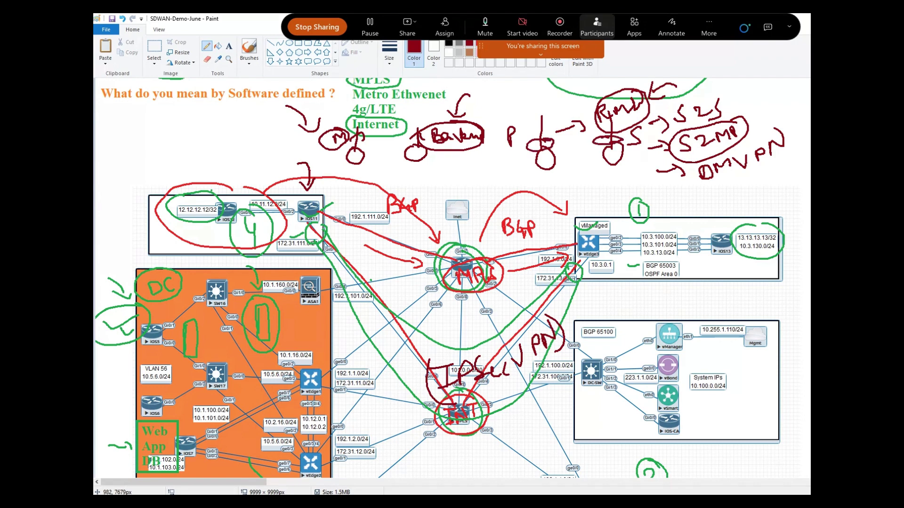
{"action": "scroll", "coordinate": [452, 277], "scroll_direction": "down", "scroll_amount": 4}
{"action": "scroll", "coordinate": [452, 277], "scroll_direction": "up", "scroll_amount": 2}
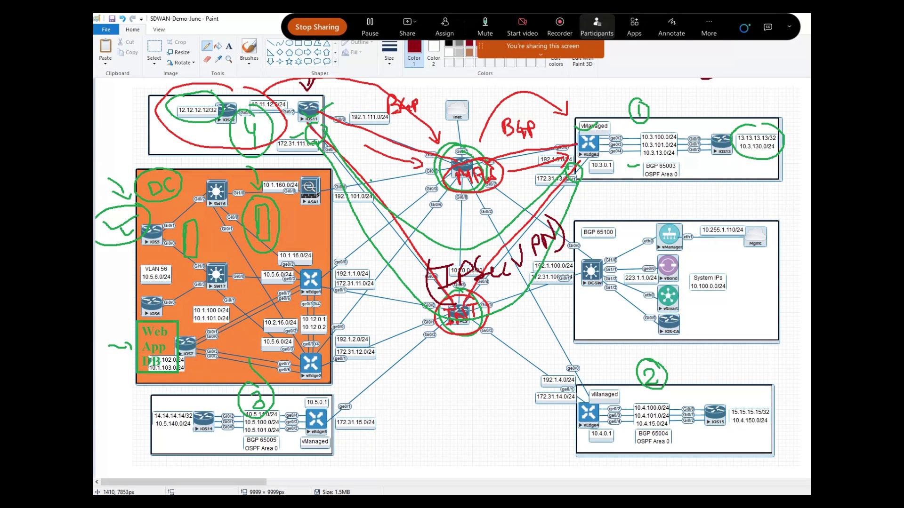
{"action": "scroll", "coordinate": [452, 268], "scroll_direction": "down", "scroll_amount": 10}
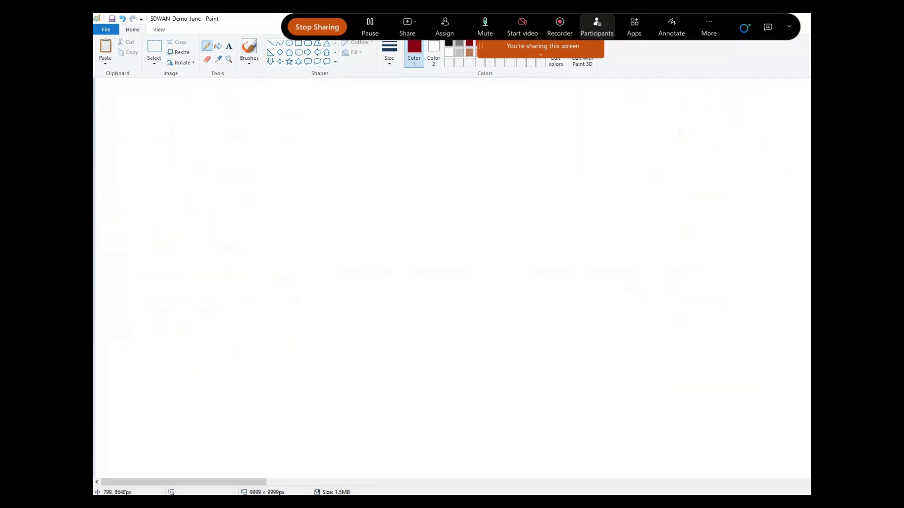